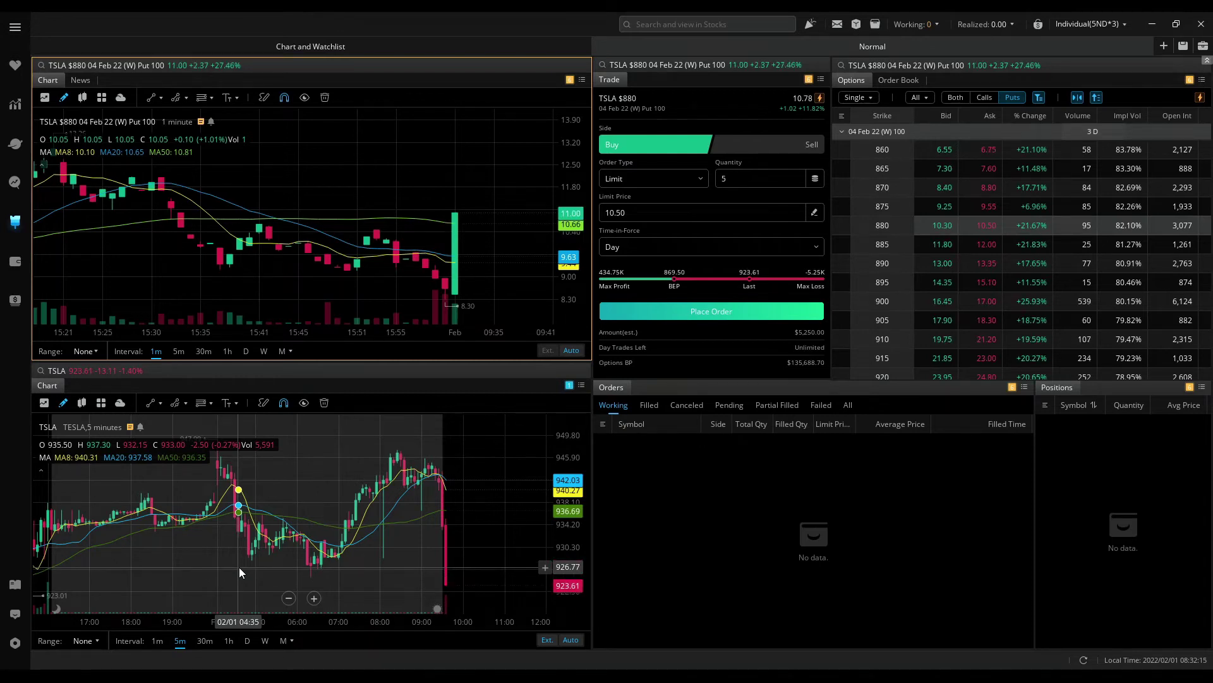
# Mark 927.40 with a horizontal price line and pan the lower TSLA chart to the 09:30 drop.
pyautogui.scroll(-3, 239, 567)
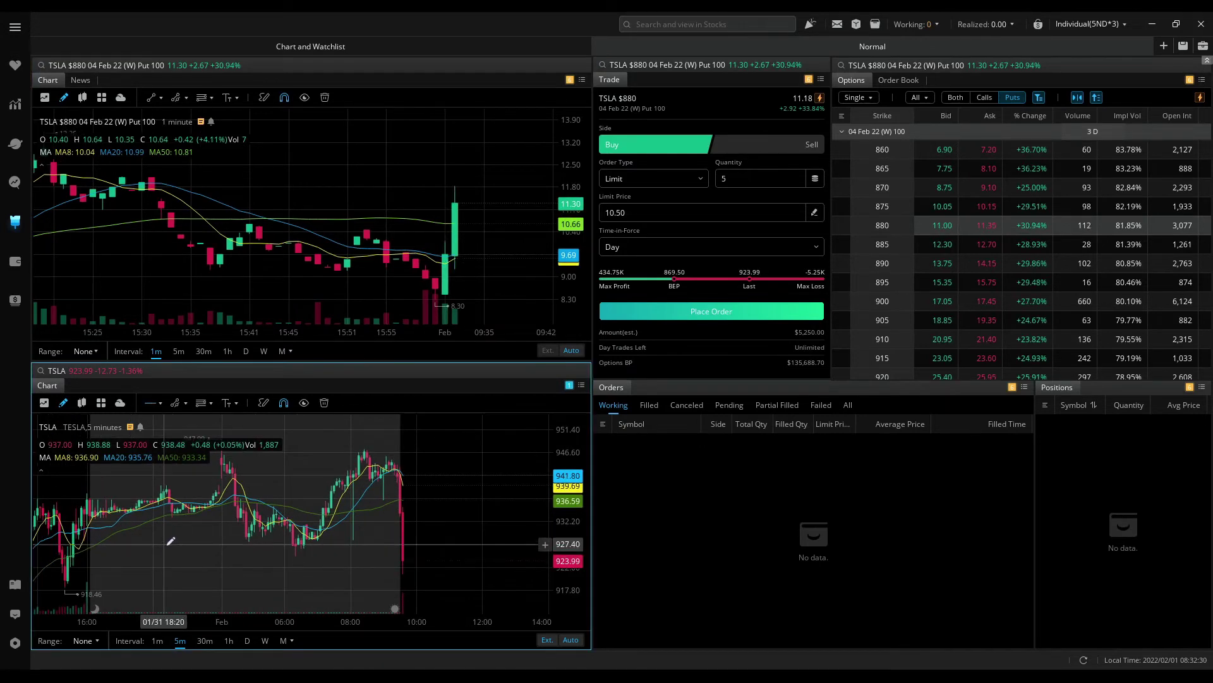
pyautogui.click(167, 544)
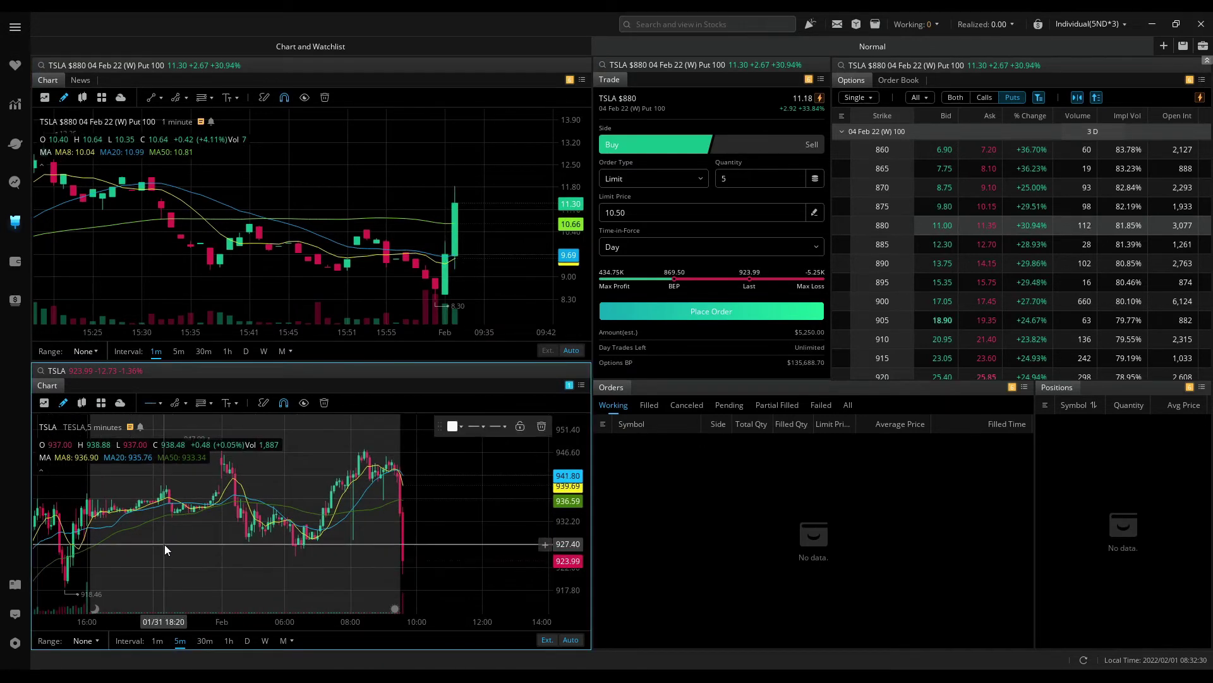
pyautogui.moveTo(416, 575); pyautogui.dragTo(435, 572)
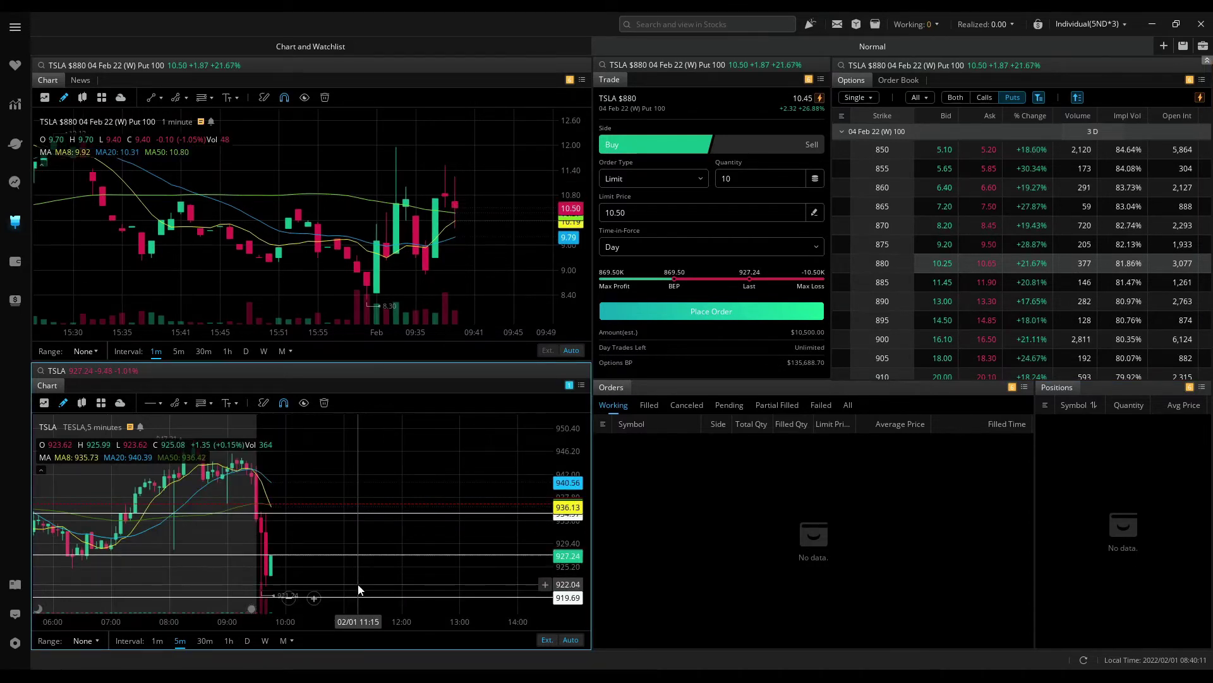
pyautogui.scroll(-2, 359, 588)
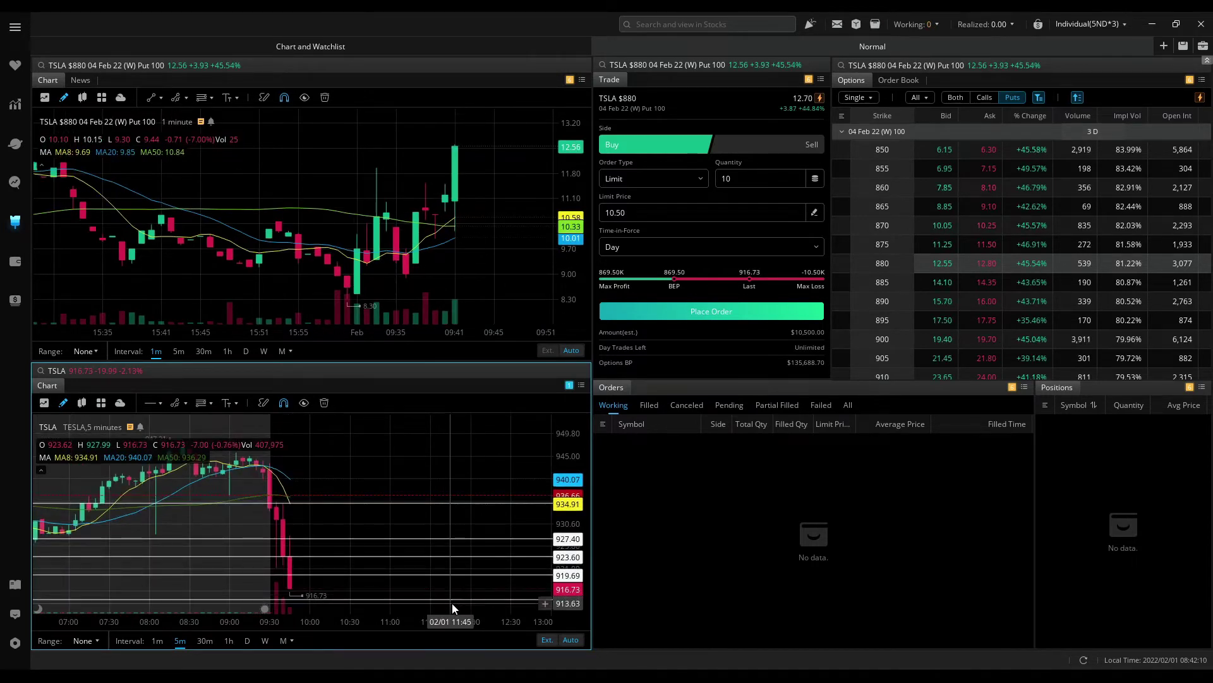
pyautogui.scroll(3, 477, 599)
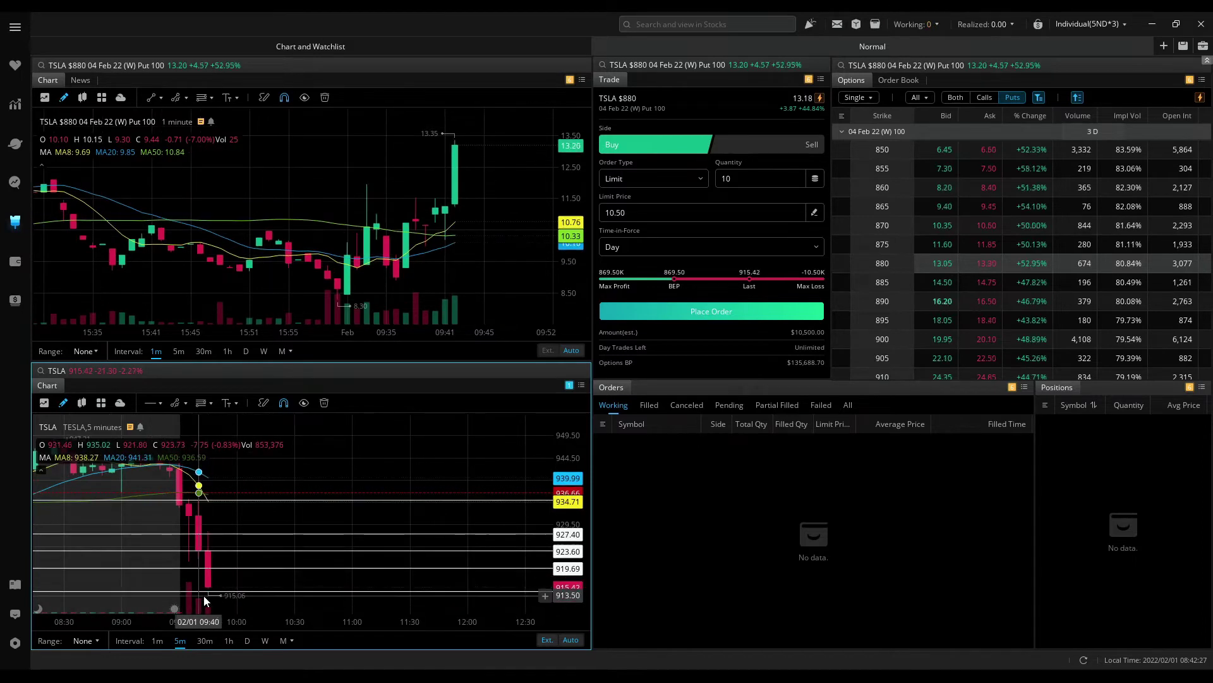
pyautogui.moveTo(178, 594); pyautogui.dragTo(339, 574)
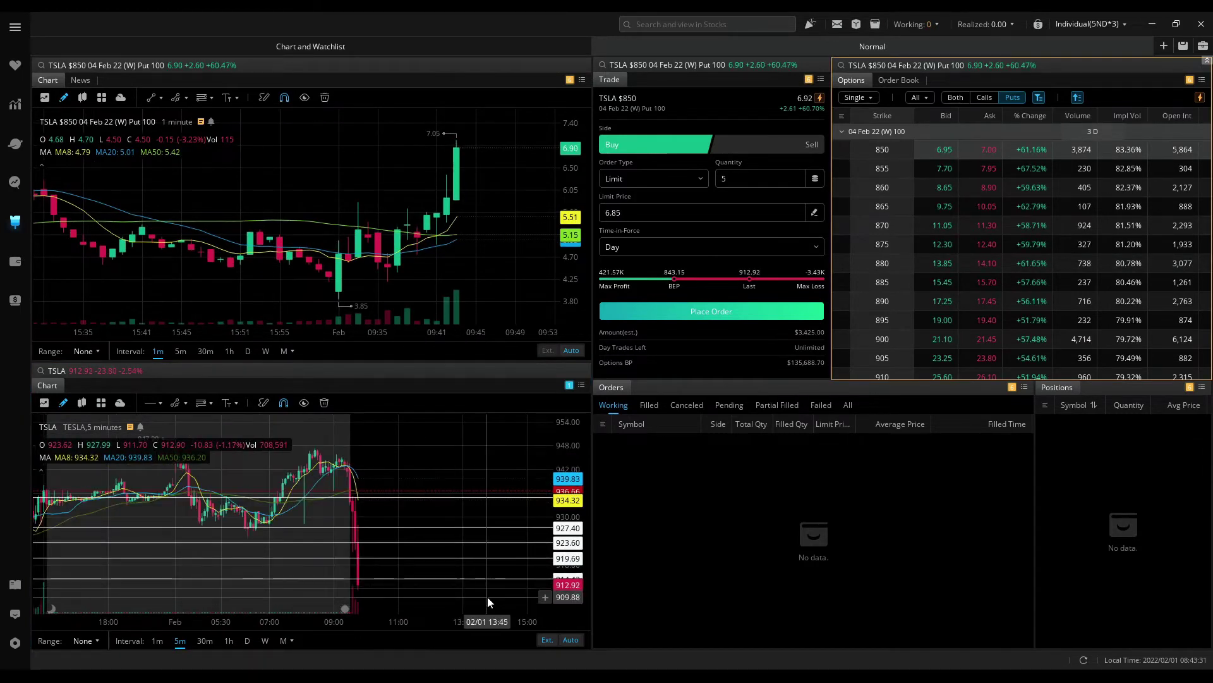
# Submit a buy order for 10 TSLA $850 puts at 5.80.
pyautogui.scroll(-2, 491, 593)
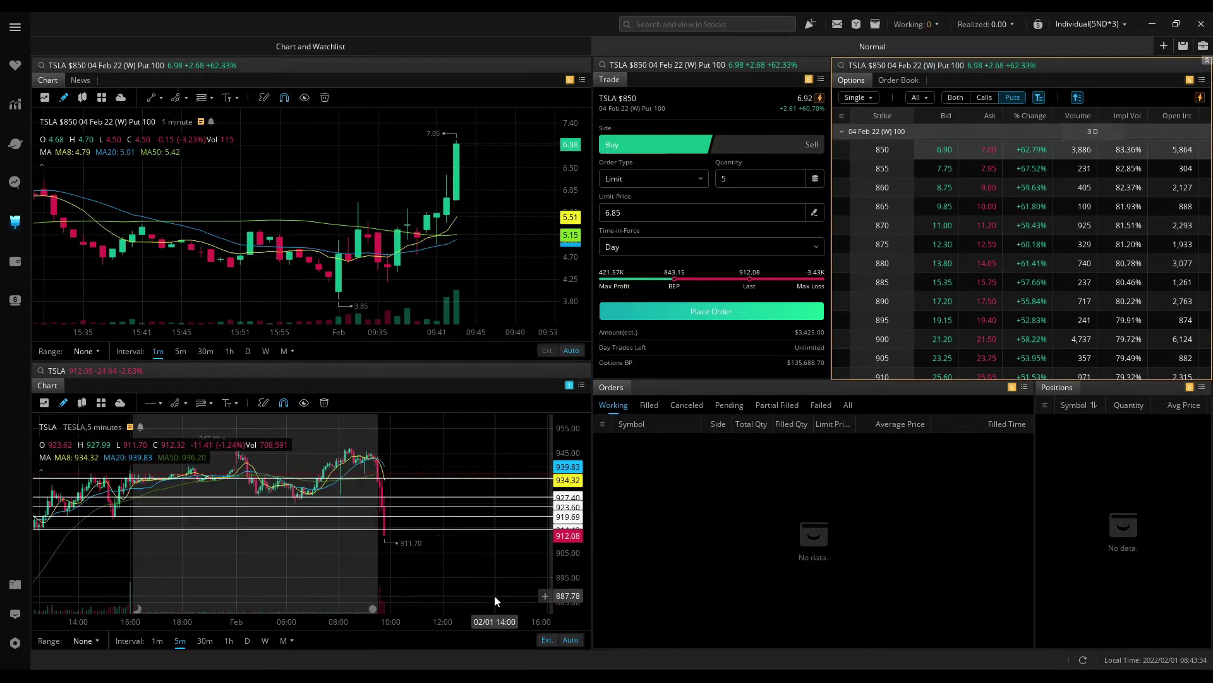
pyautogui.scroll(3, 468, 556)
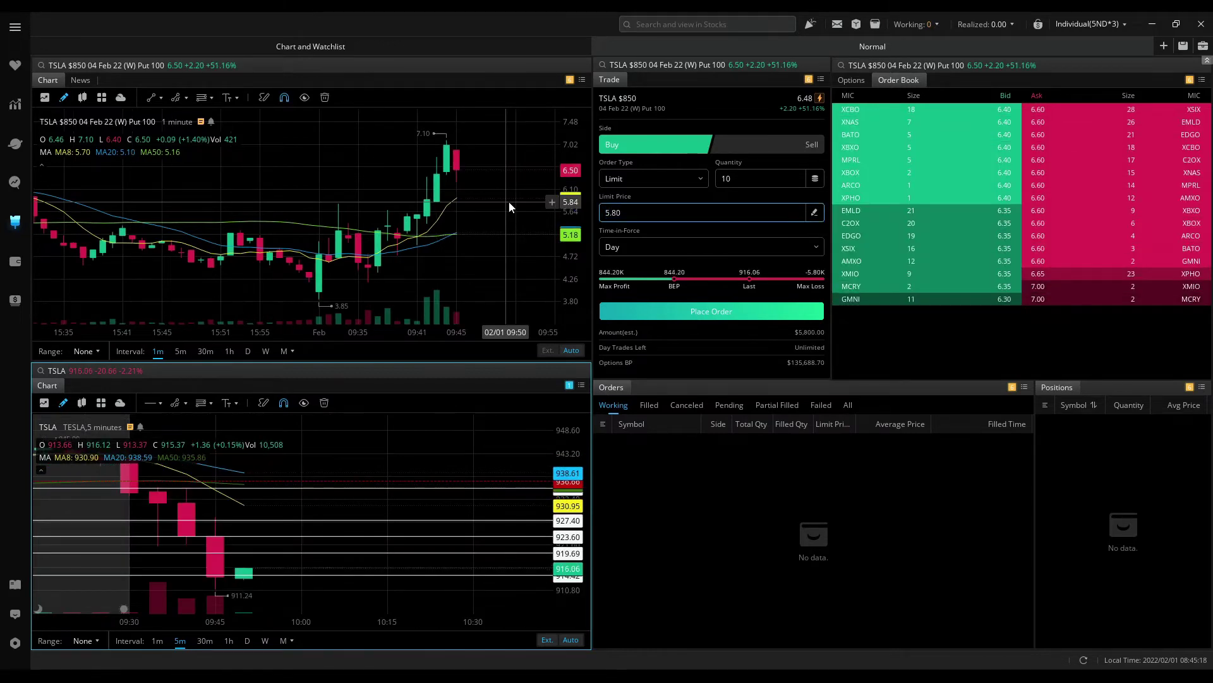
pyautogui.click(665, 314)
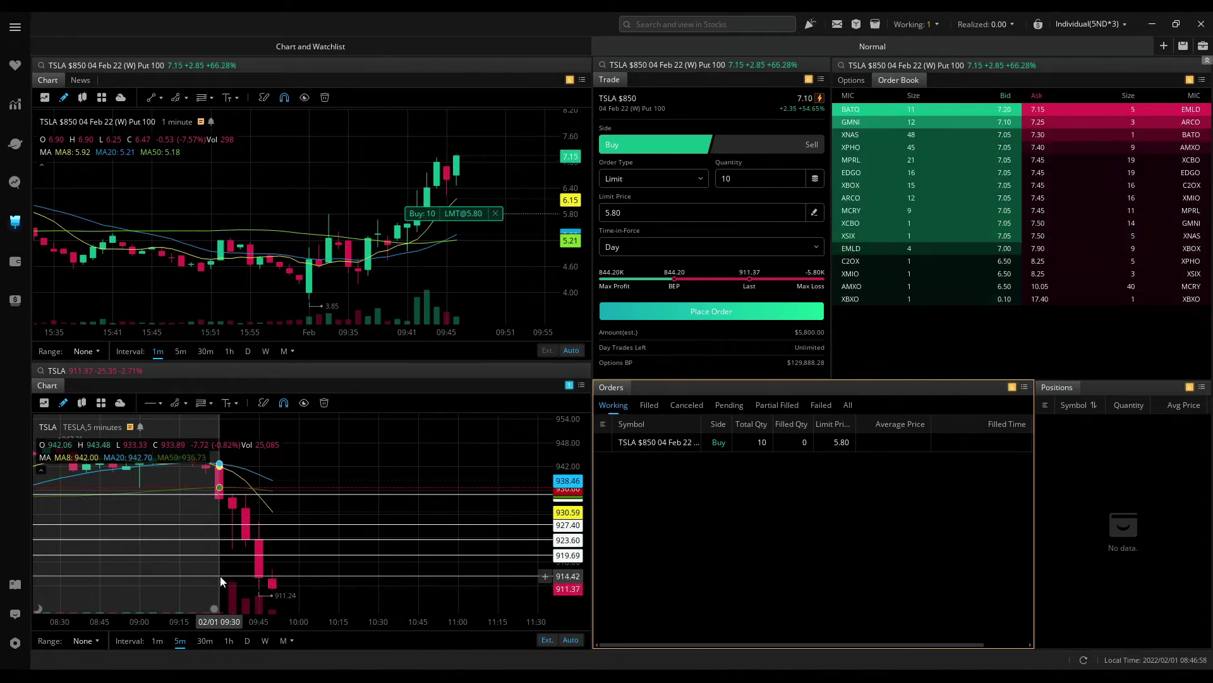
# Cancel the unfilled 5.80 buy and resubmit it at a 6.10 limit.
pyautogui.scroll(-2, 219, 578)
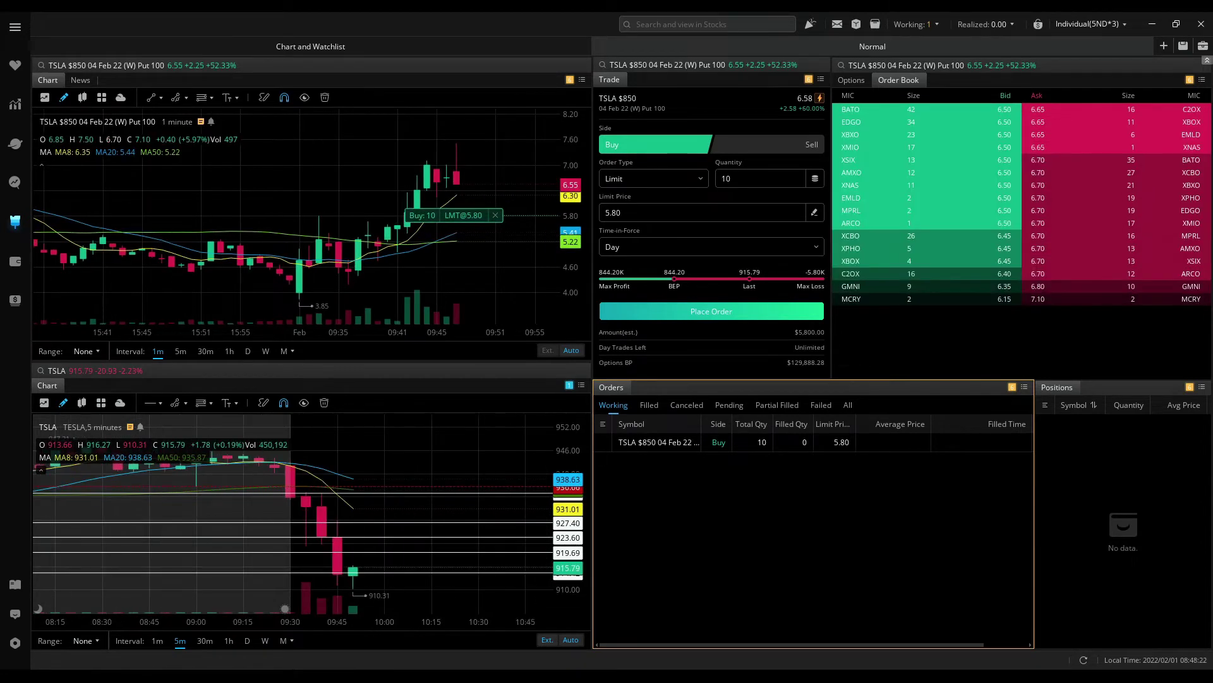
pyautogui.click(602, 442)
pyautogui.click(631, 474)
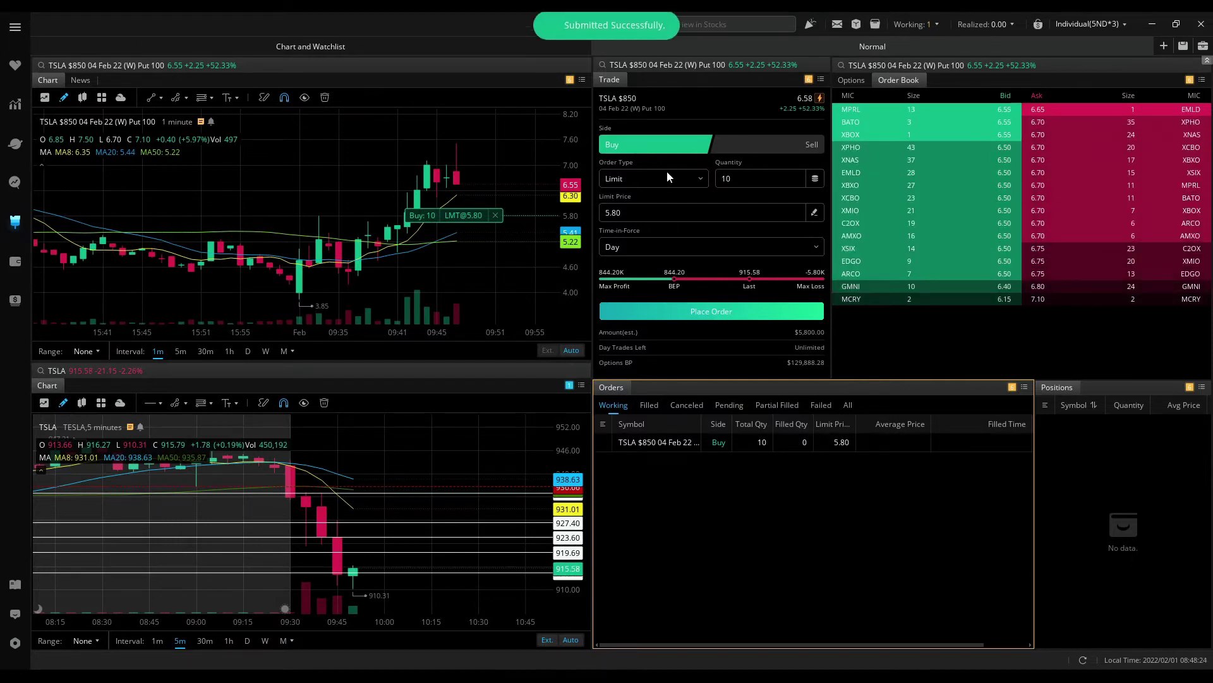
pyautogui.press('BackSpace')
pyautogui.press('BackSpace')
pyautogui.press('BackSpace')
pyautogui.press('BackSpace')
pyautogui.write('6.10')
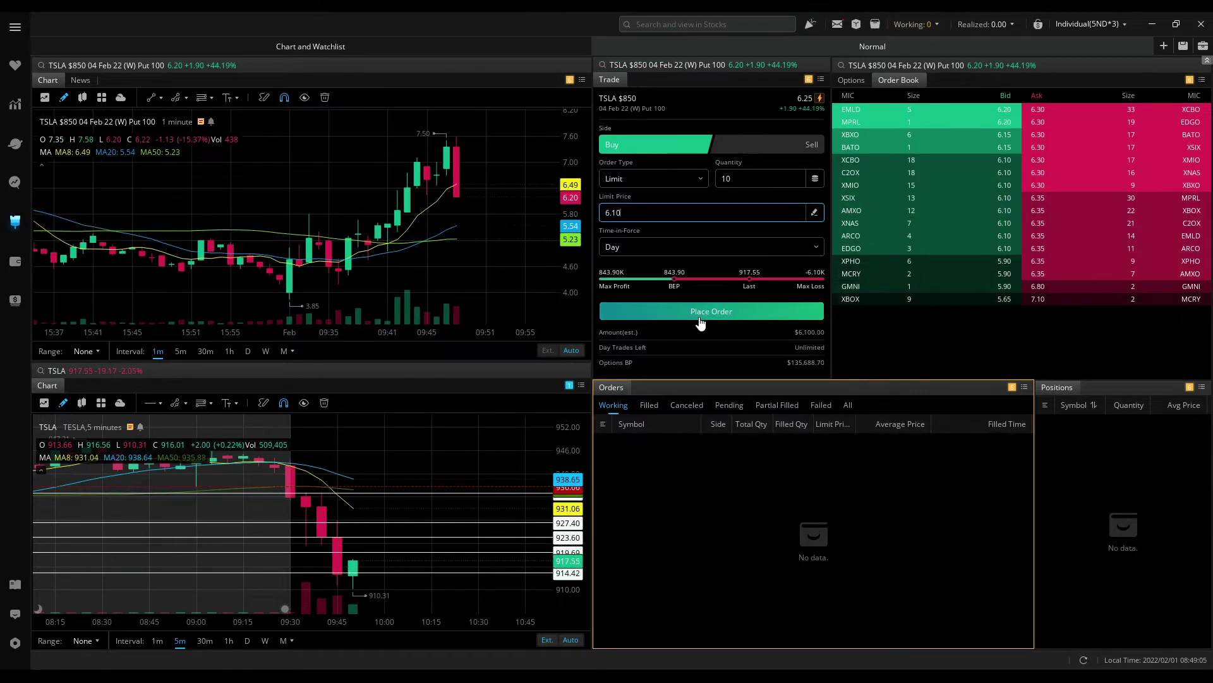
pyautogui.click(712, 311)
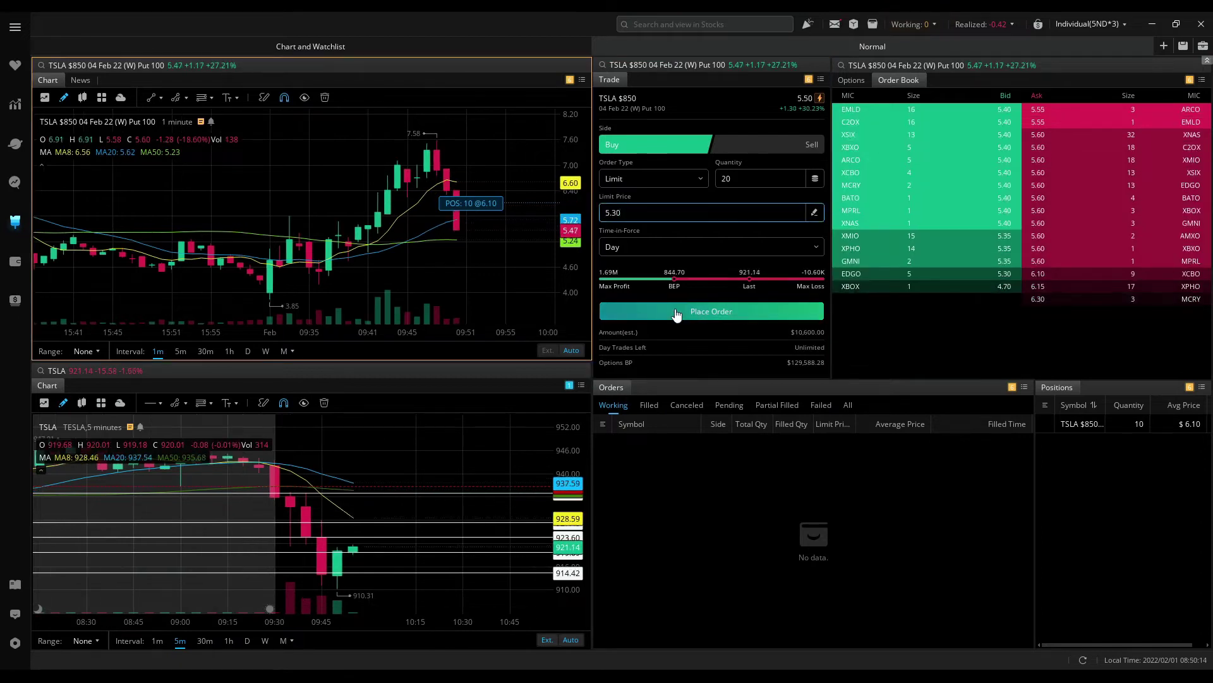
# Buy 20 more $850 puts at 5.30, then cancel the unfilled remainder.
pyautogui.click(677, 311)
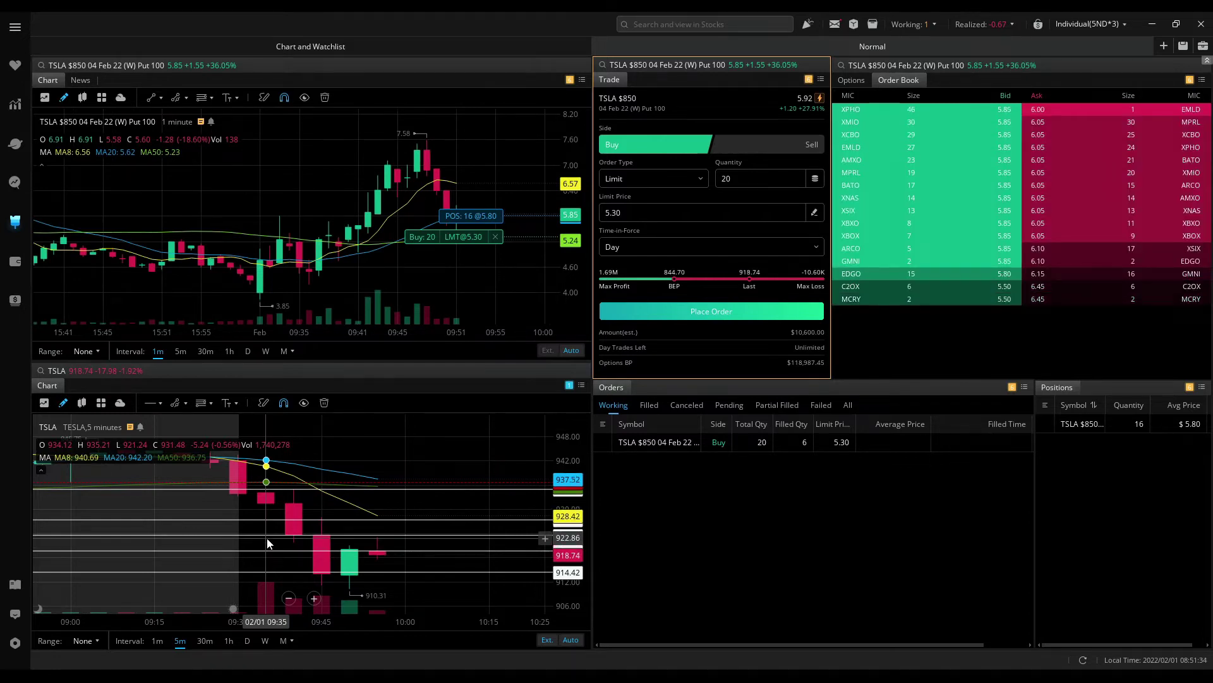
pyautogui.click(495, 236)
# Sell the $850 puts in batches: 6 at 6.40, 3 at 5.95, 3 at 6.10, then 2.
pyautogui.click(773, 145)
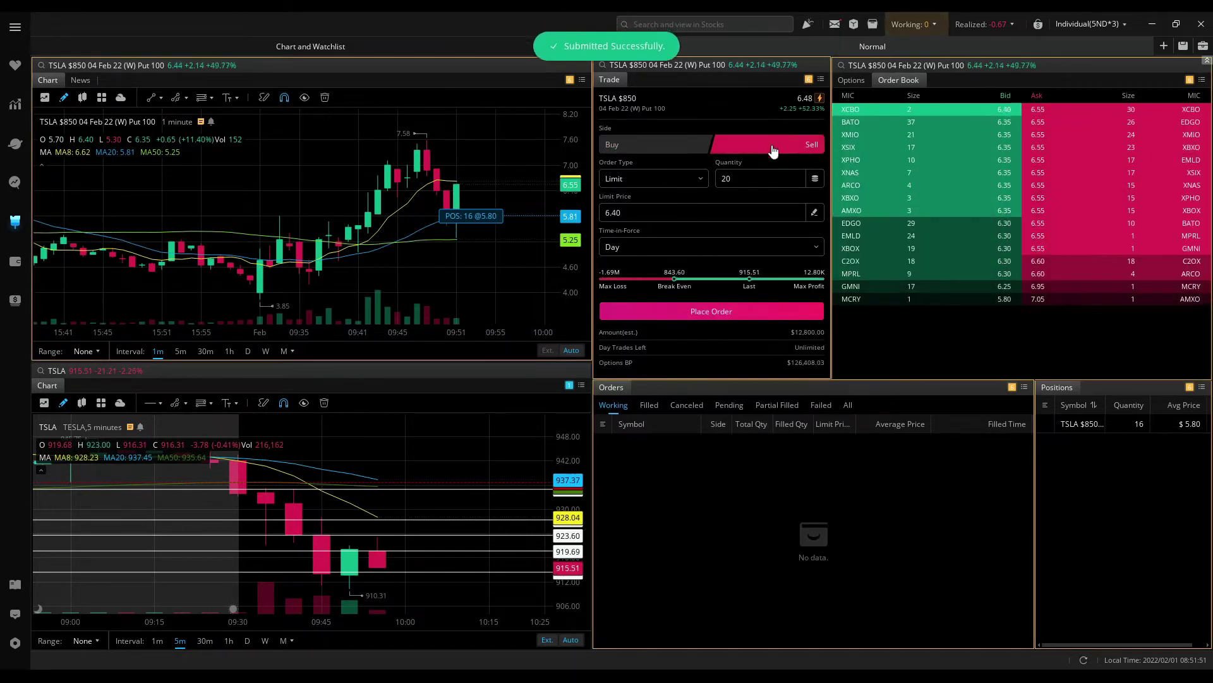
pyautogui.click(727, 178)
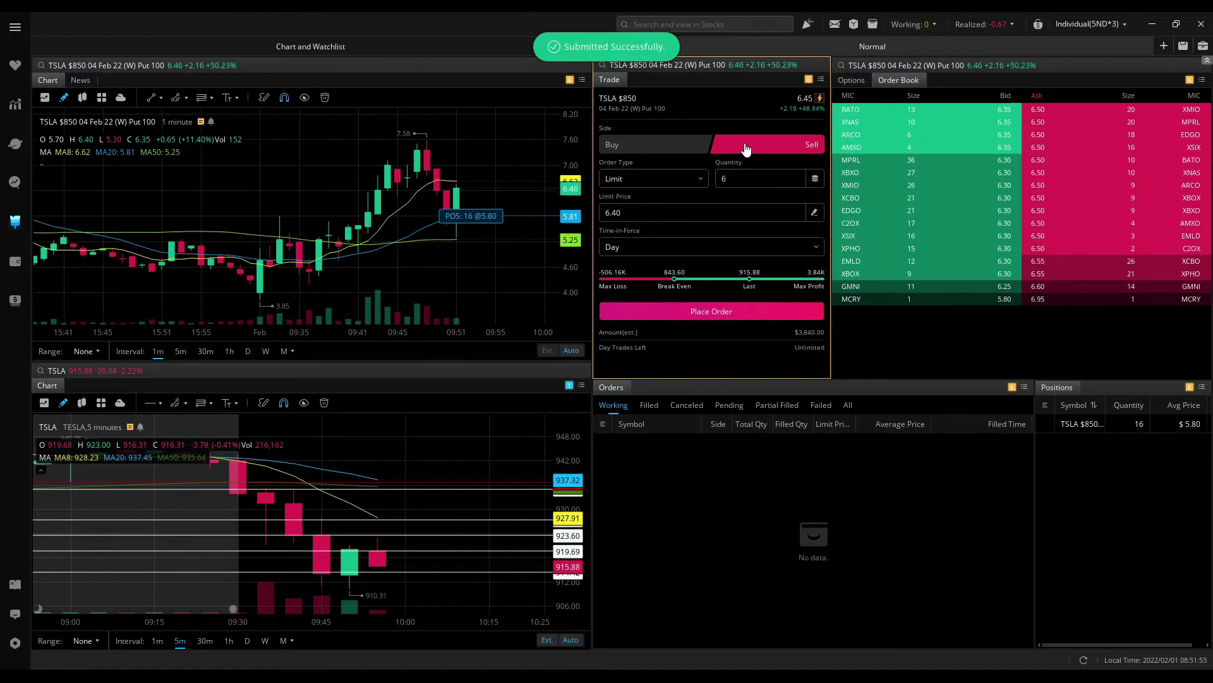
pyautogui.click(738, 316)
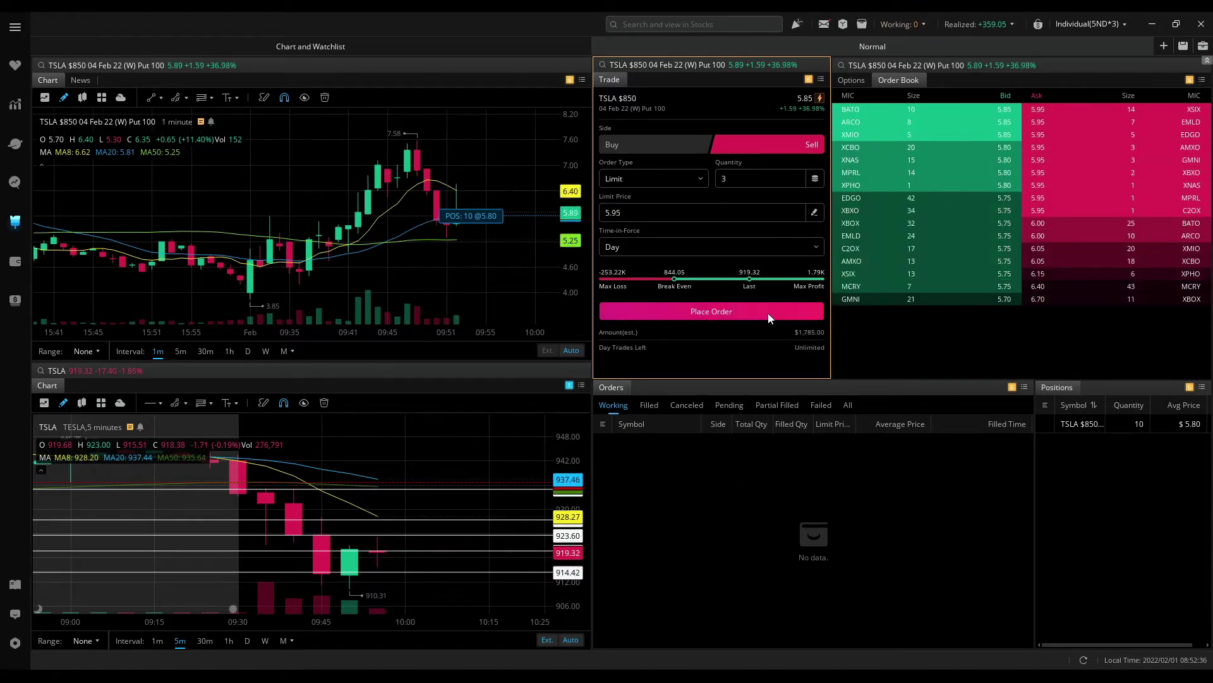
pyautogui.click(770, 313)
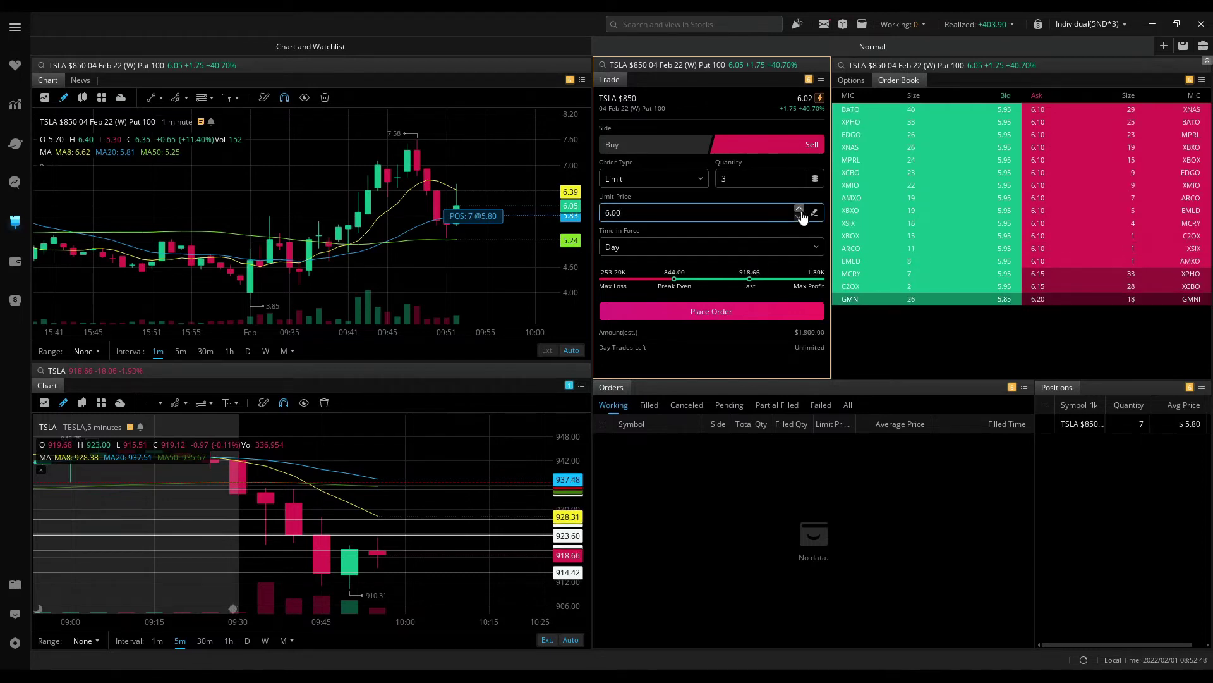
pyautogui.click(792, 312)
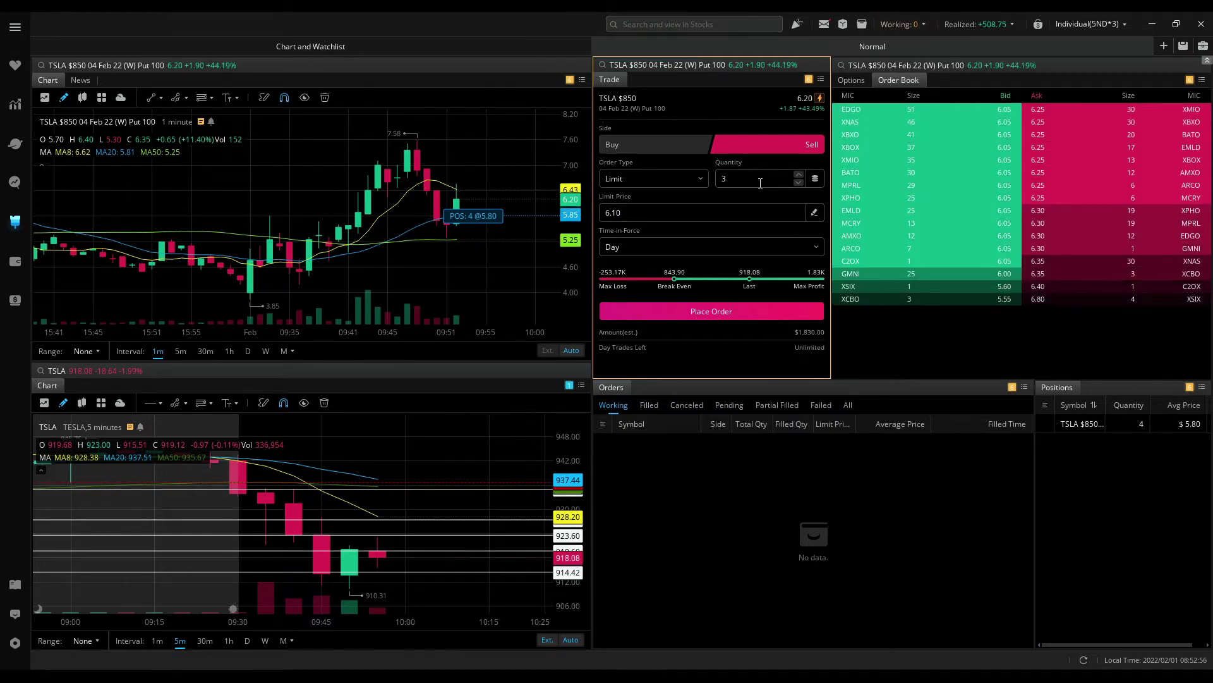
pyautogui.doubleClick(733, 179)
pyautogui.write('2')
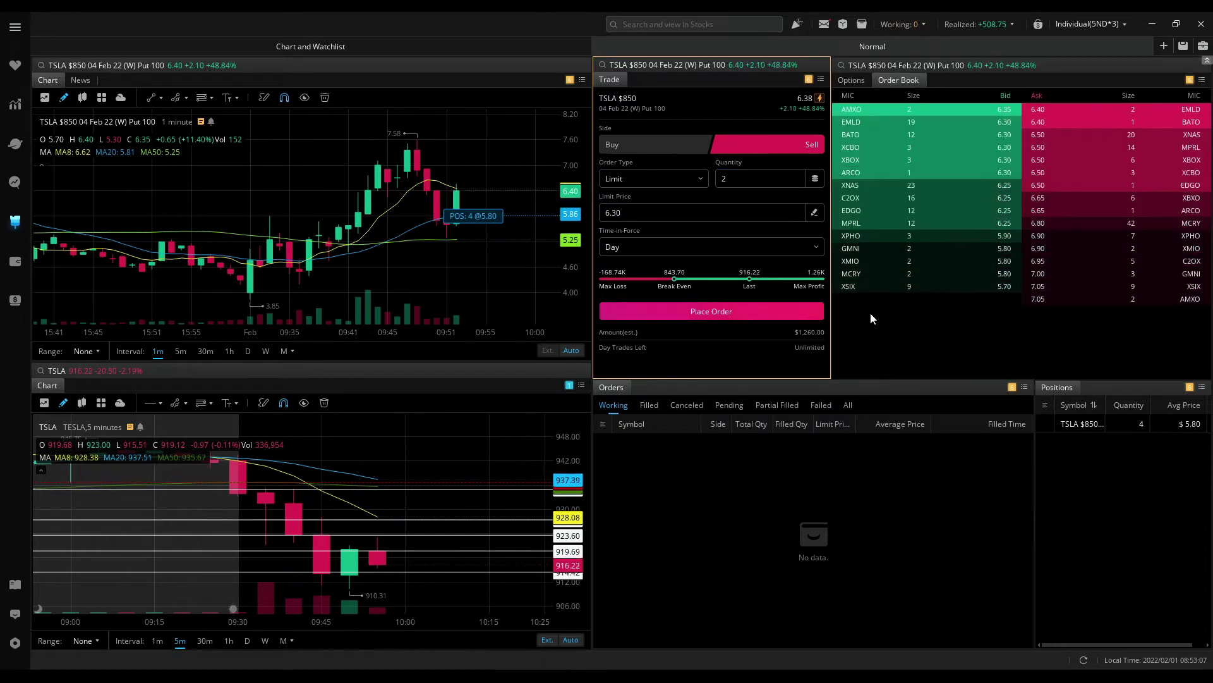
pyautogui.press('Return')
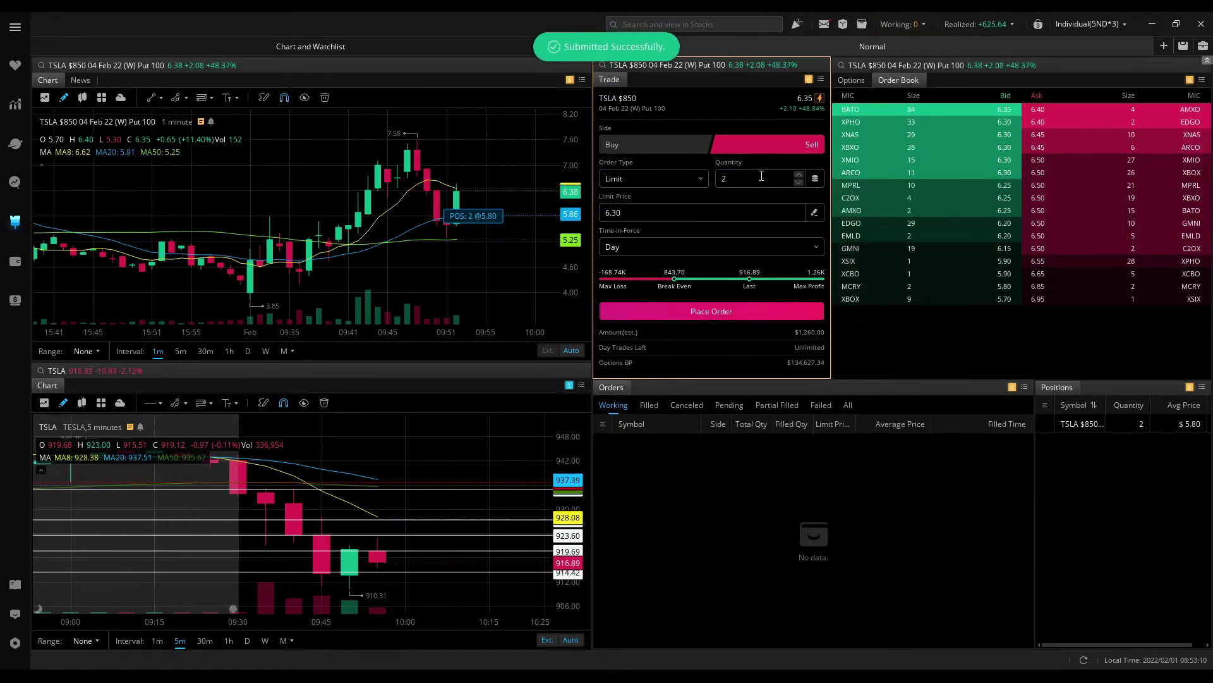
# Sell the final two contracts singly, one at 6.55 and one at 6.40.
pyautogui.doubleClick(717, 177)
pyautogui.write('1')
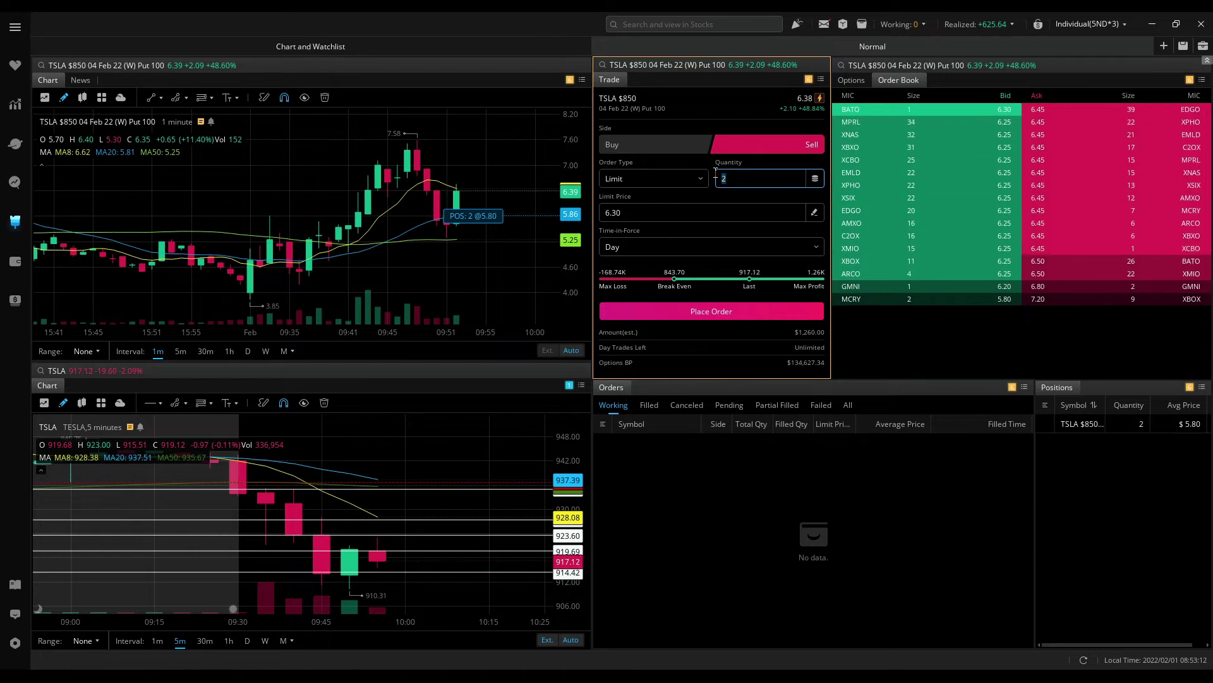
pyautogui.click(800, 209)
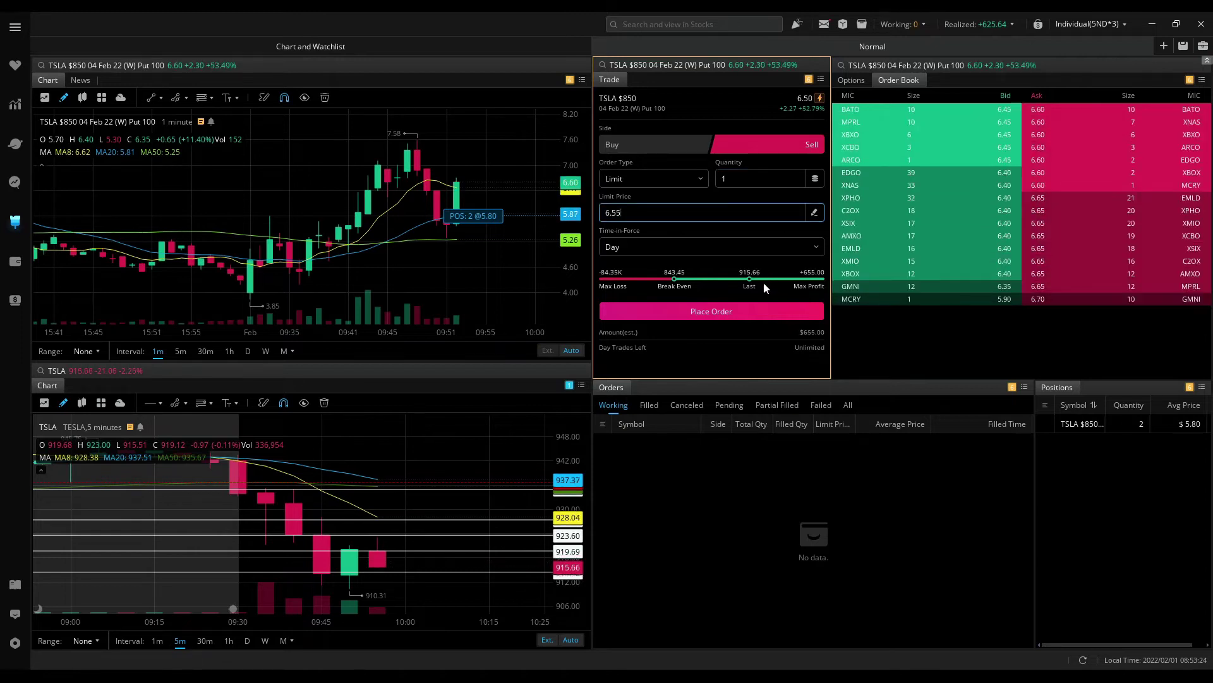
pyautogui.click(756, 313)
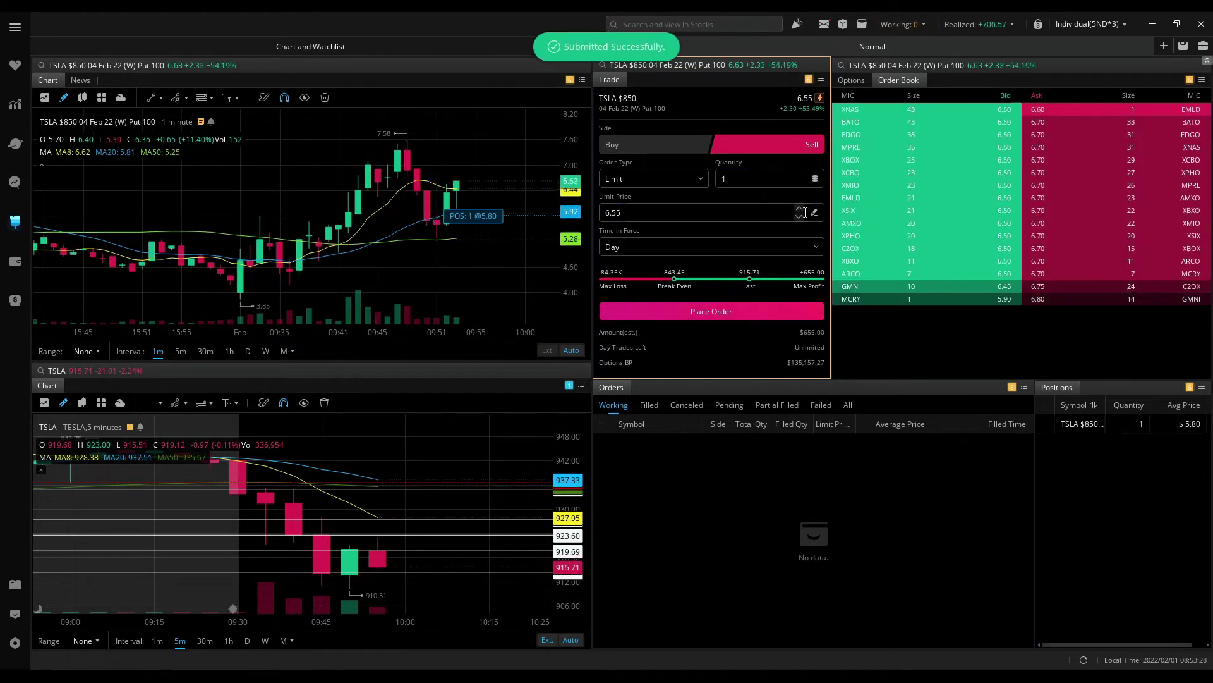
pyautogui.click(799, 216)
pyautogui.click(799, 215)
pyautogui.click(799, 216)
pyautogui.click(767, 323)
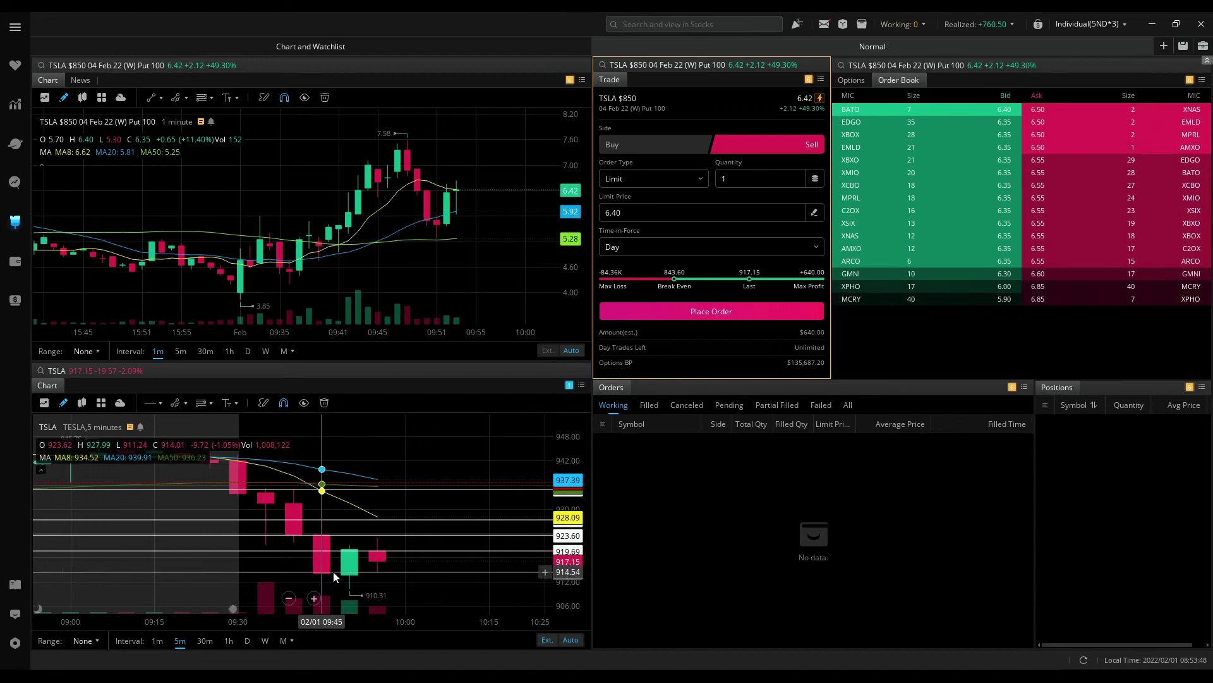
# Switch between the Partial Filled and Filled order lists to review the executions.
pyautogui.scroll(-2, 332, 571)
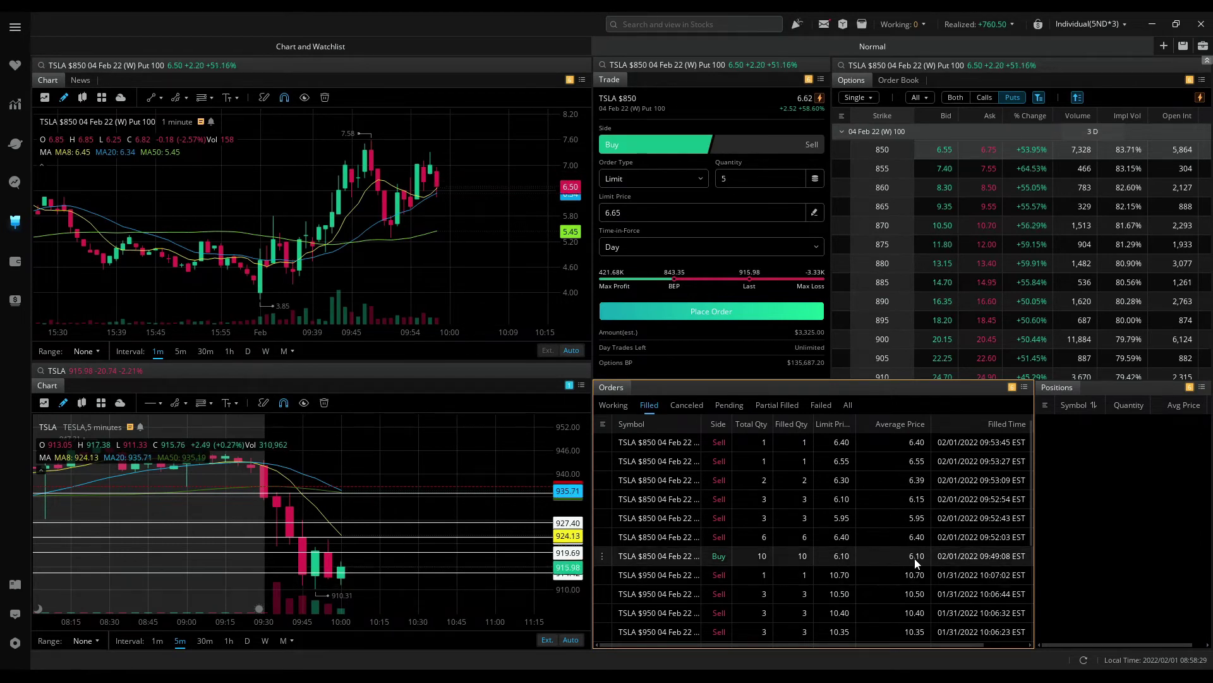
pyautogui.click(777, 405)
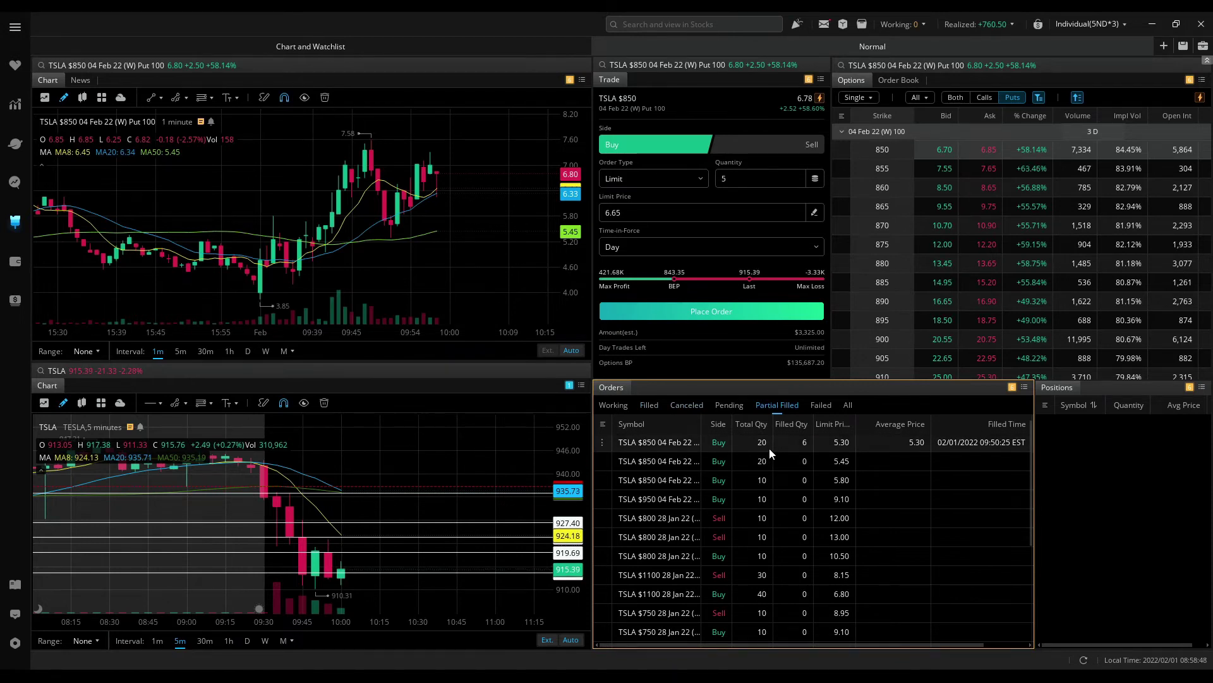
pyautogui.click(649, 404)
pyautogui.click(776, 404)
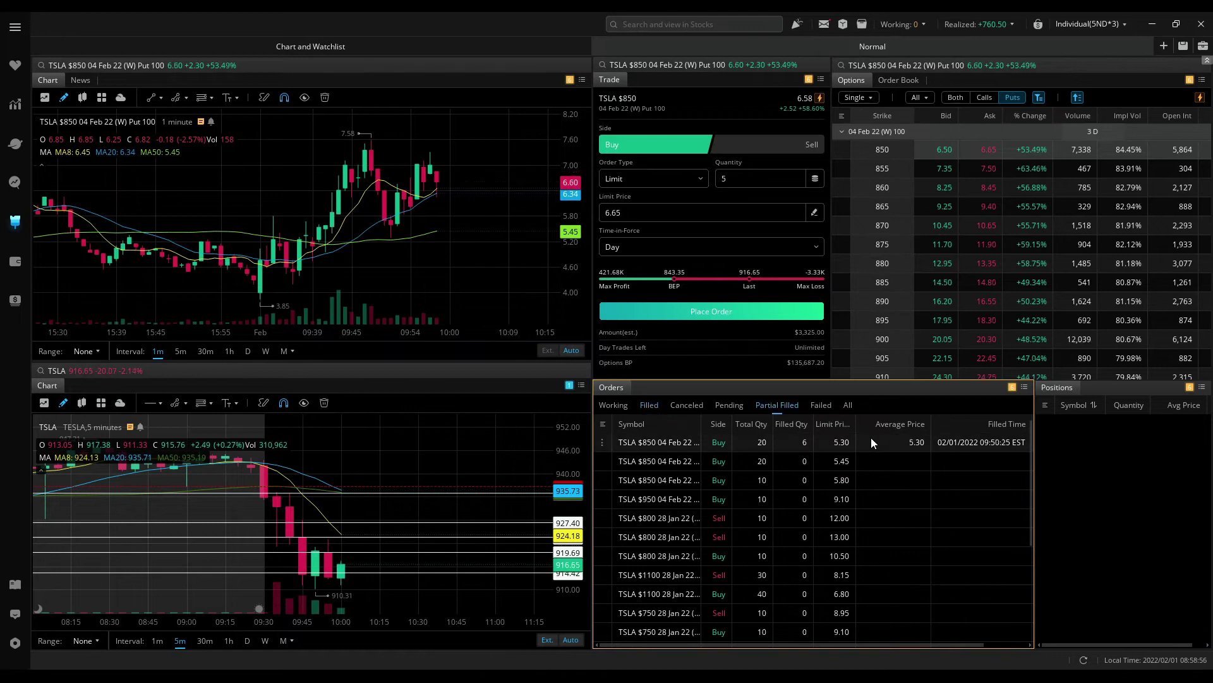
pyautogui.click(651, 405)
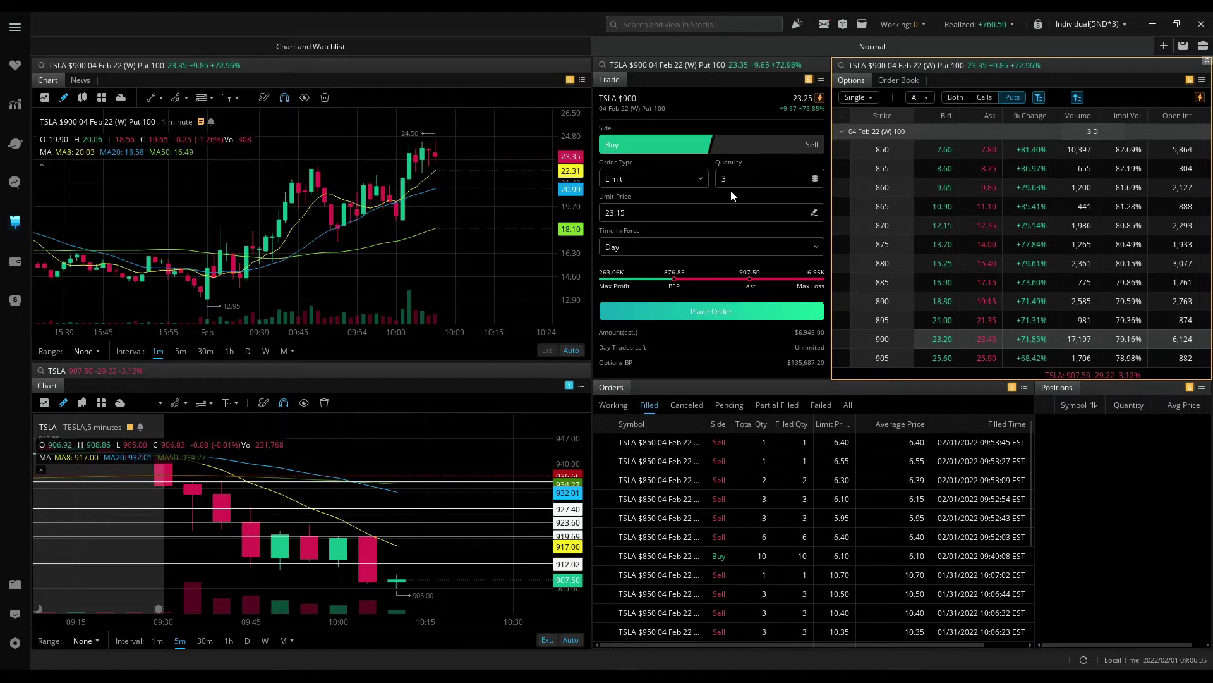
# Show the $900 put order book and enter a 21.30 buy limit for 3 contracts.
pyautogui.click(898, 79)
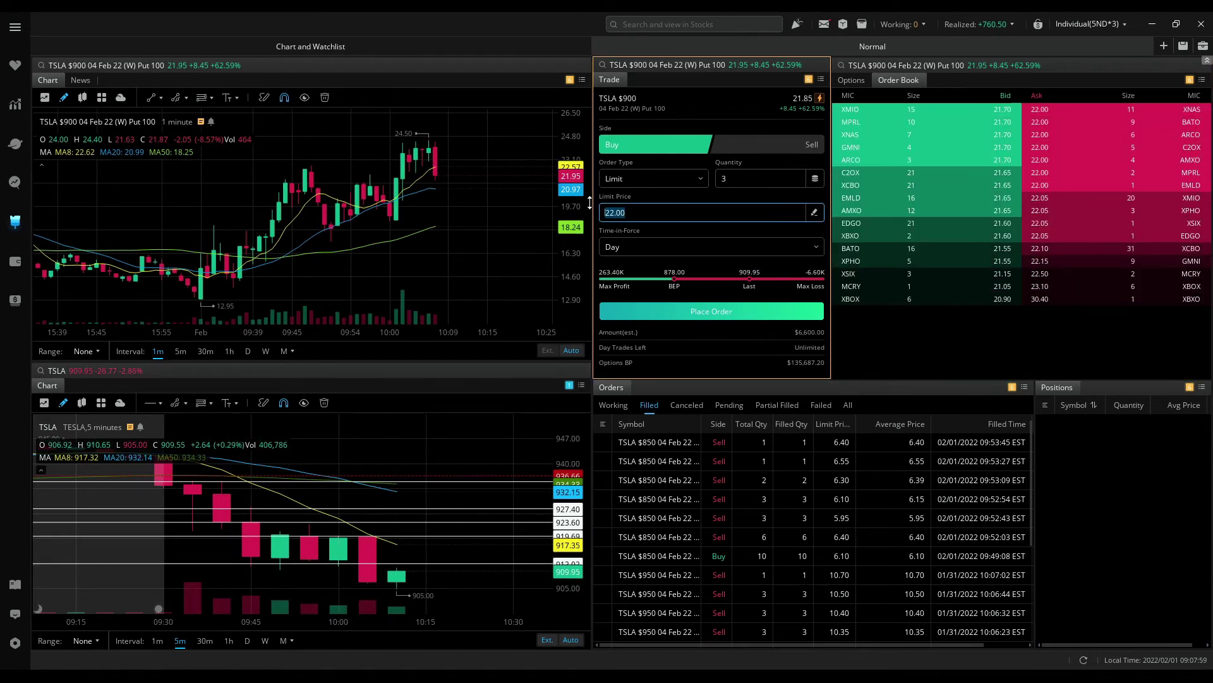
pyautogui.write('21.30')
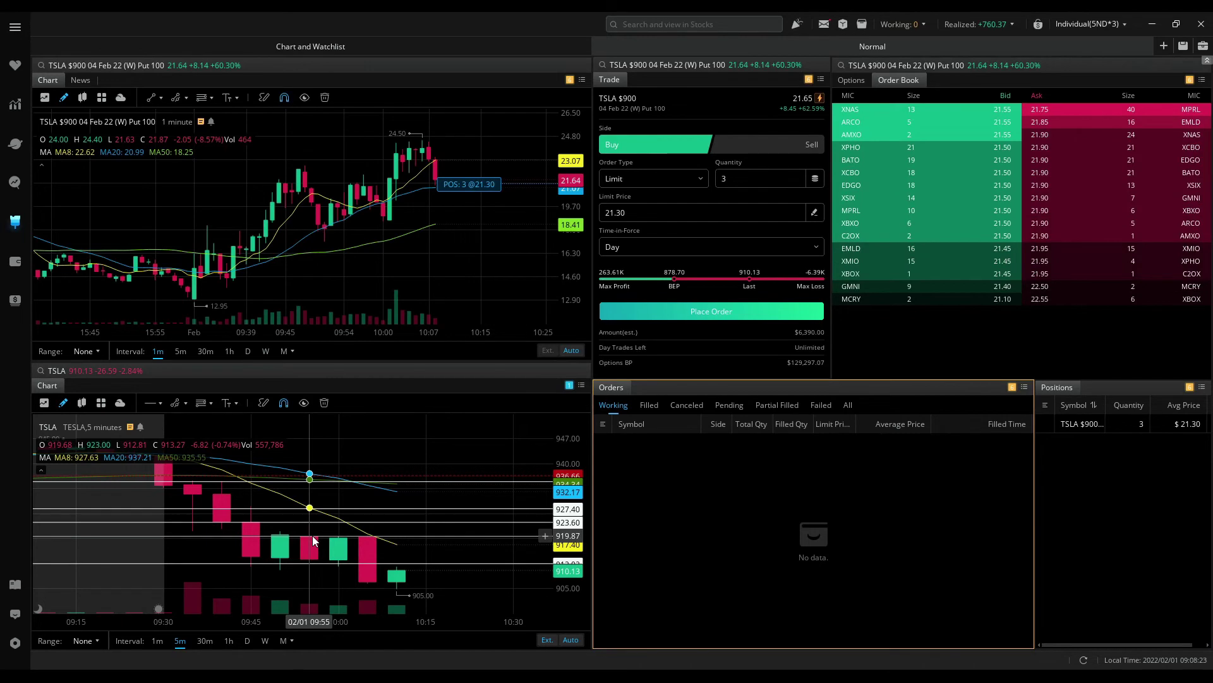
# Sell 2 $900 puts at a 22.55 limit and the last at 22.00, then view Filled orders.
pyautogui.click(768, 144)
pyautogui.doubleClick(748, 177)
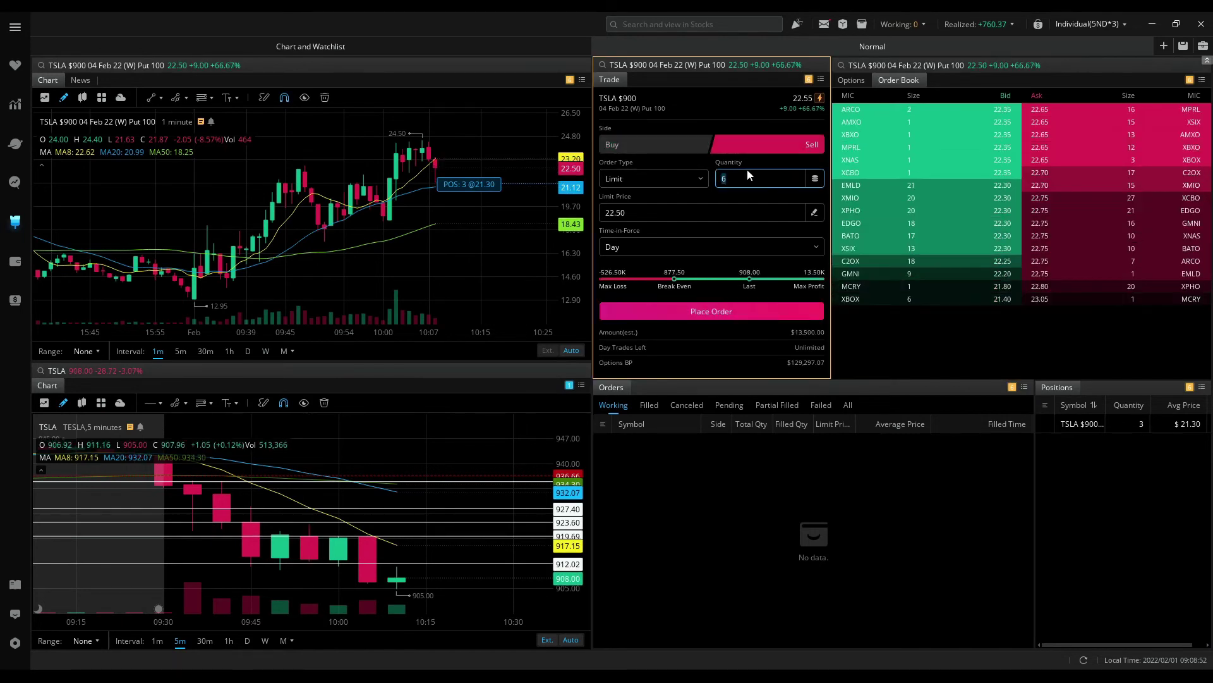
pyautogui.write('2')
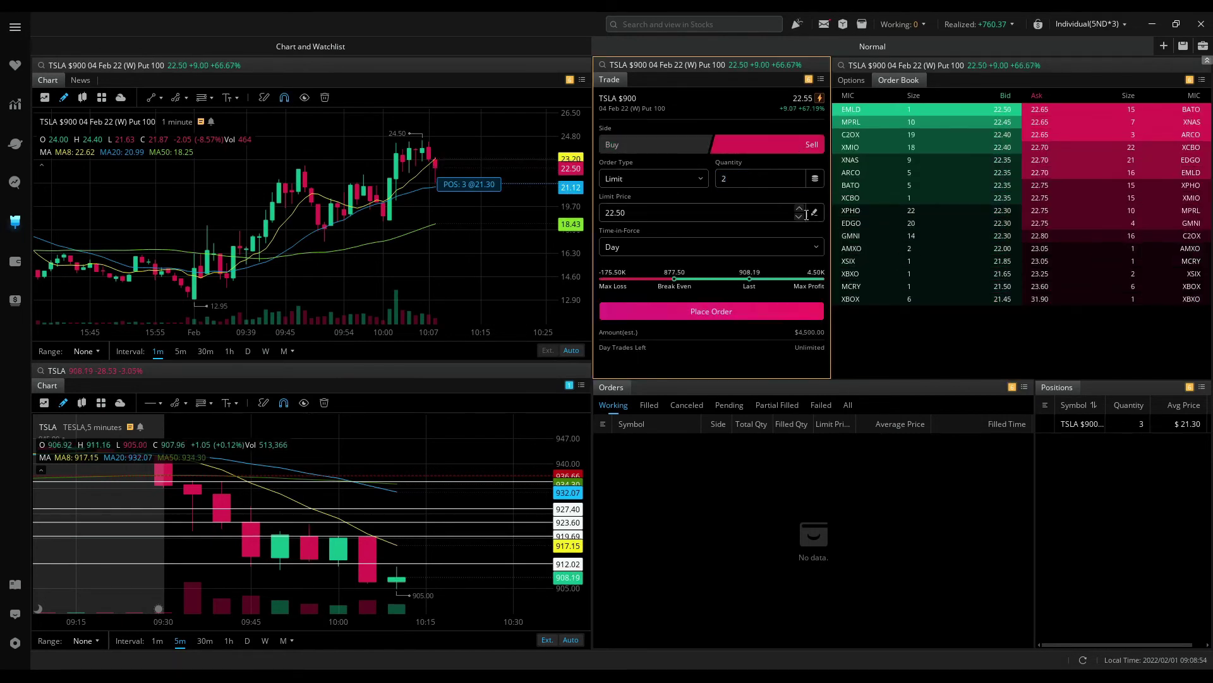
pyautogui.click(799, 209)
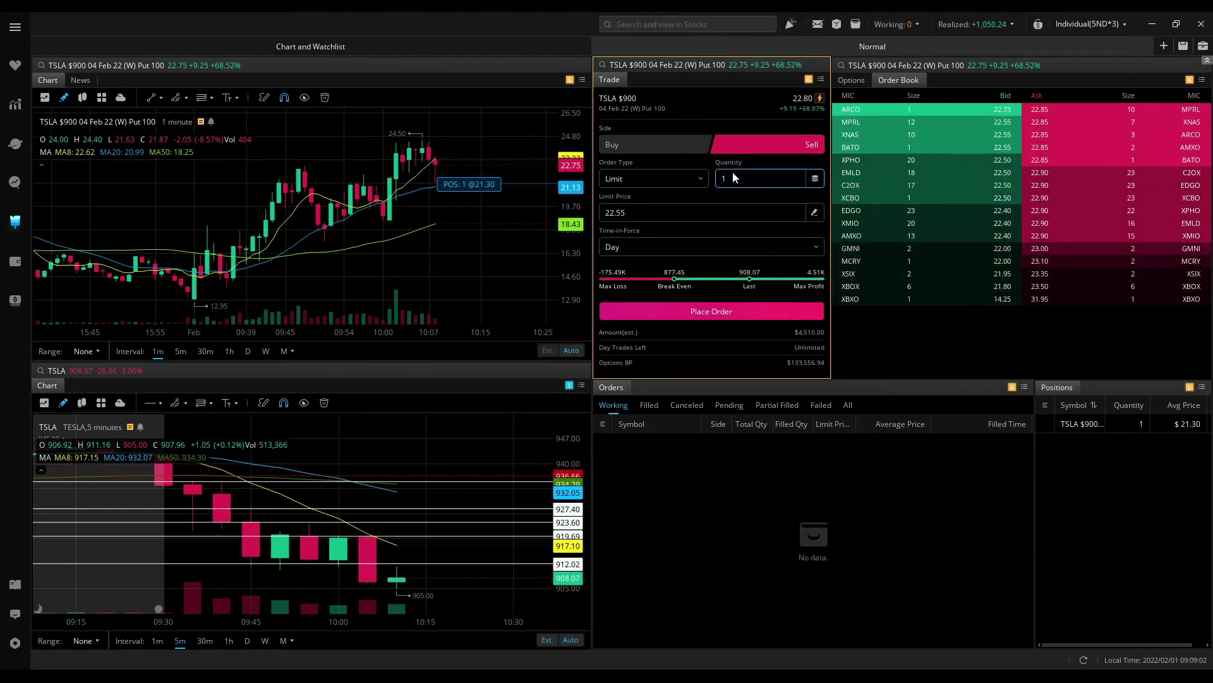
pyautogui.click(768, 322)
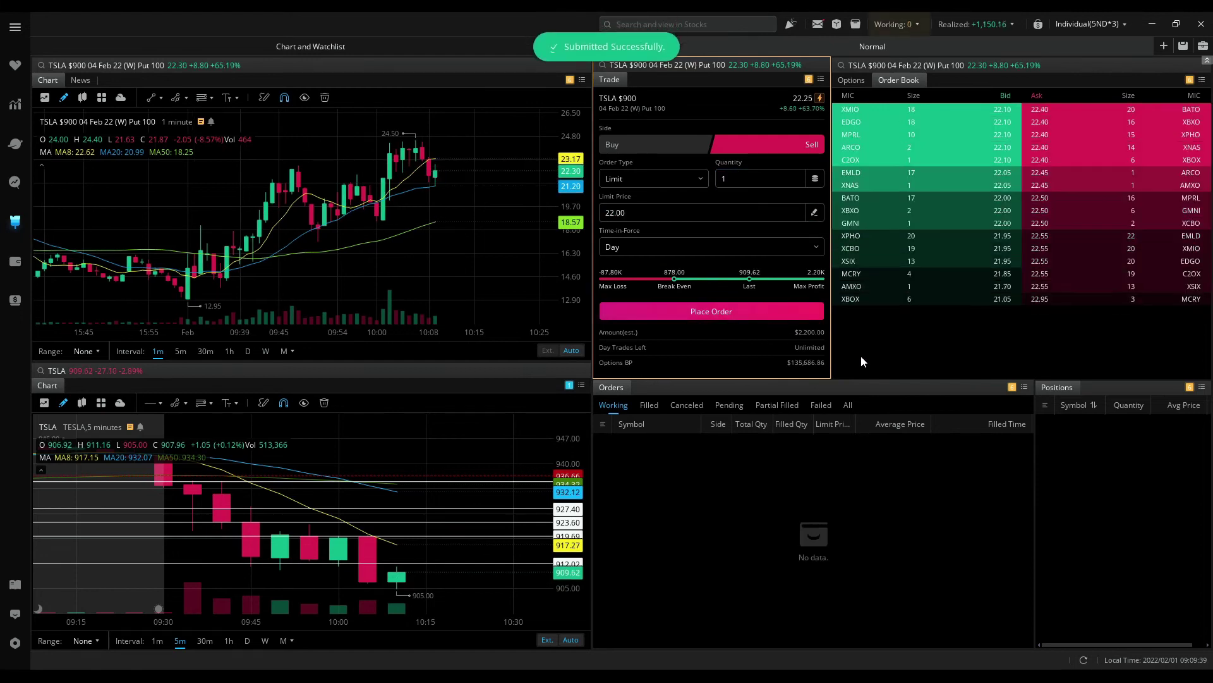
pyautogui.click(649, 405)
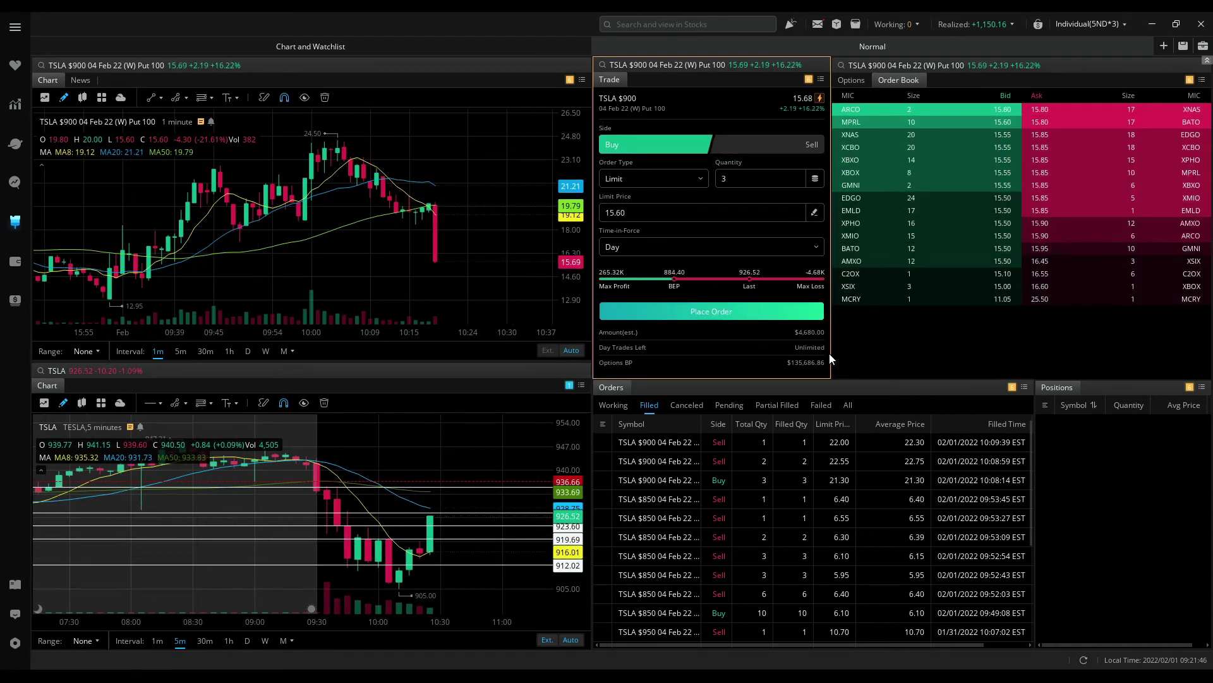
# Buy 3 $900 puts at 15.60 and sell all 3 at 15.95.
pyautogui.click(613, 404)
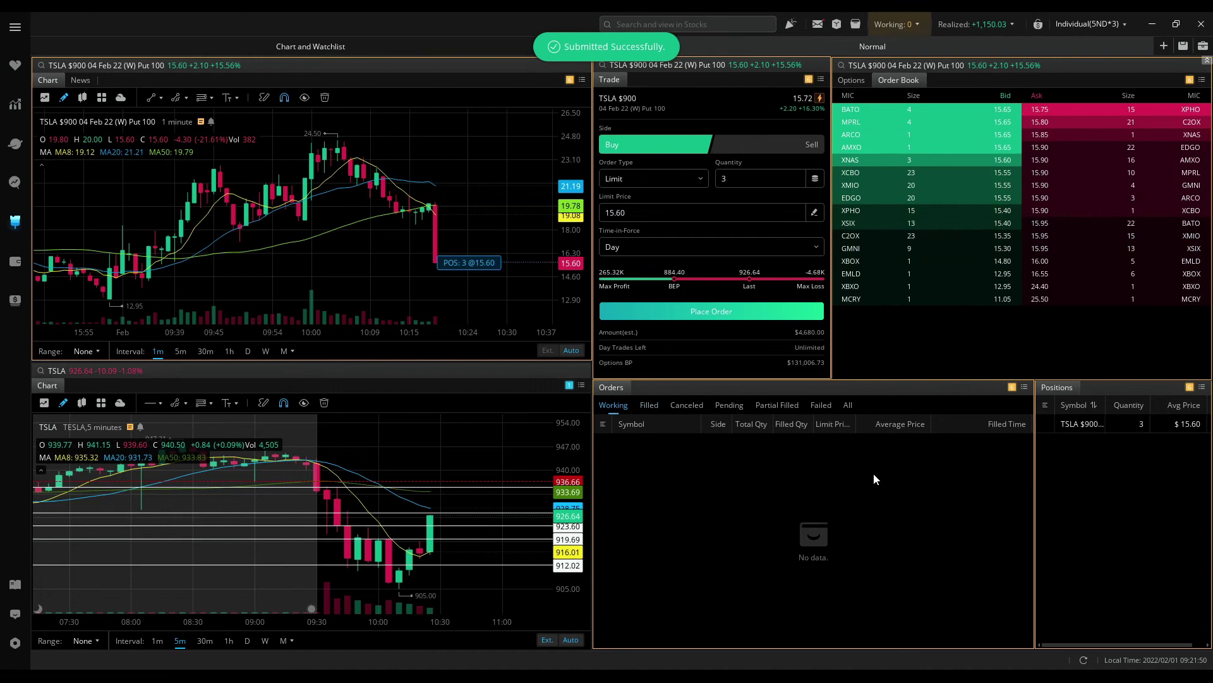
pyautogui.click(805, 145)
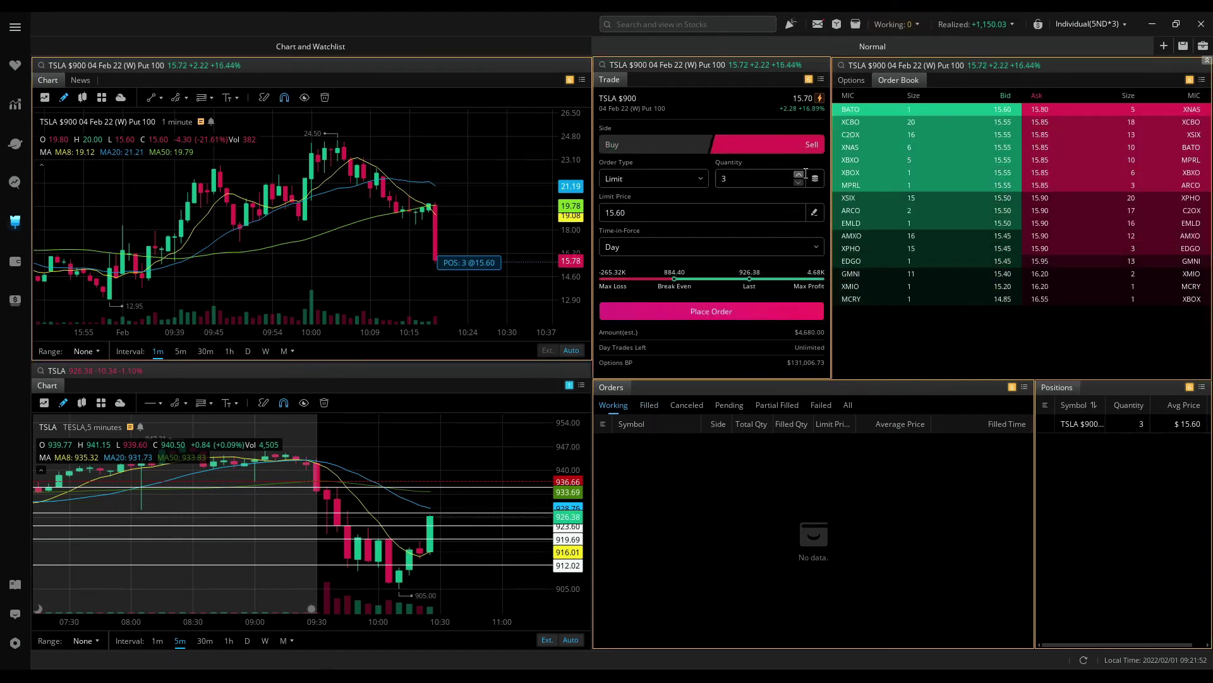
pyautogui.click(726, 314)
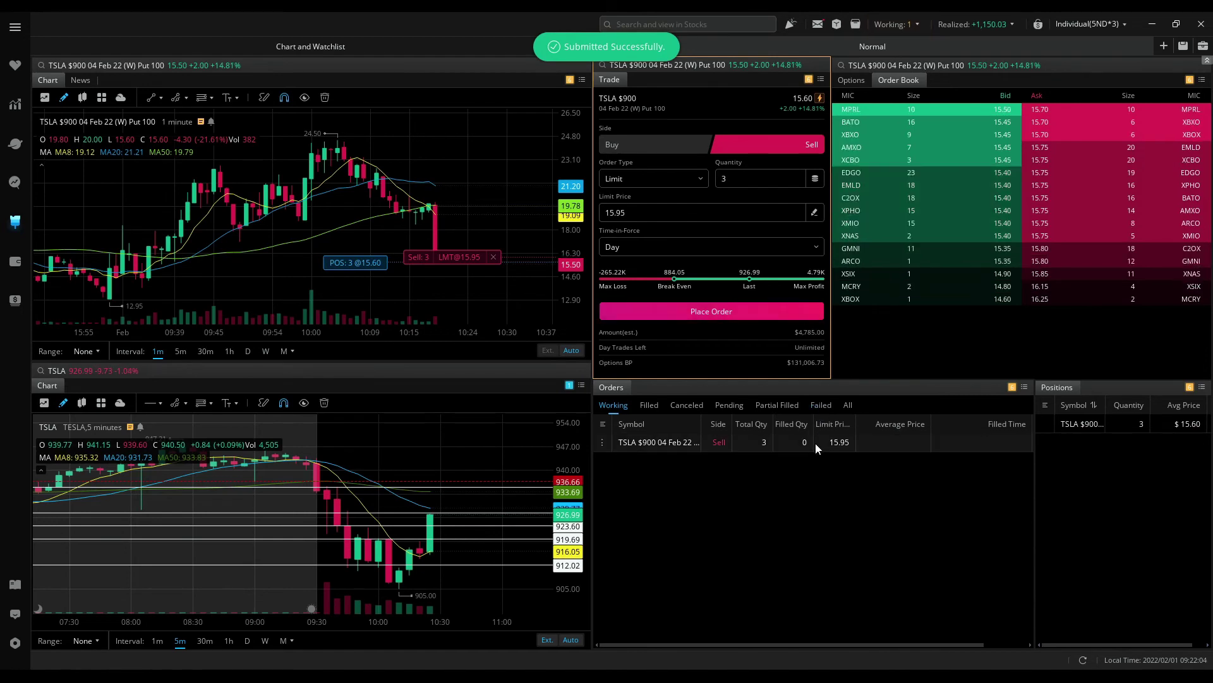
pyautogui.scroll(2, 499, 531)
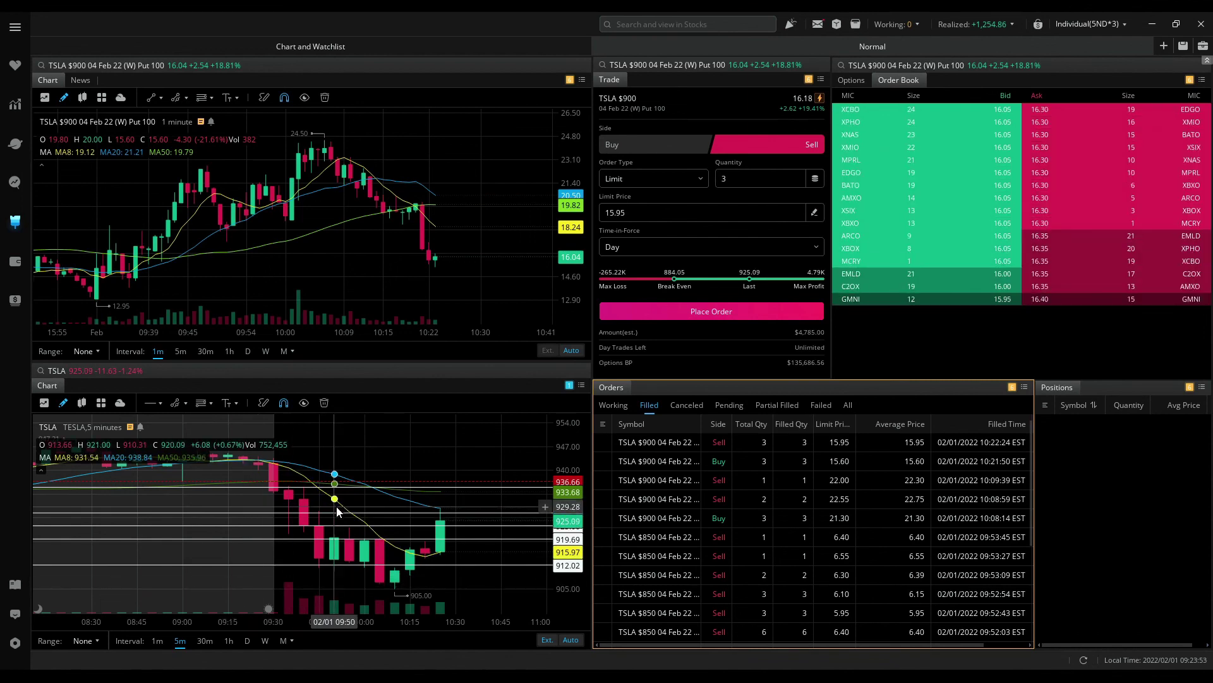
pyautogui.scroll(-3, 310, 517)
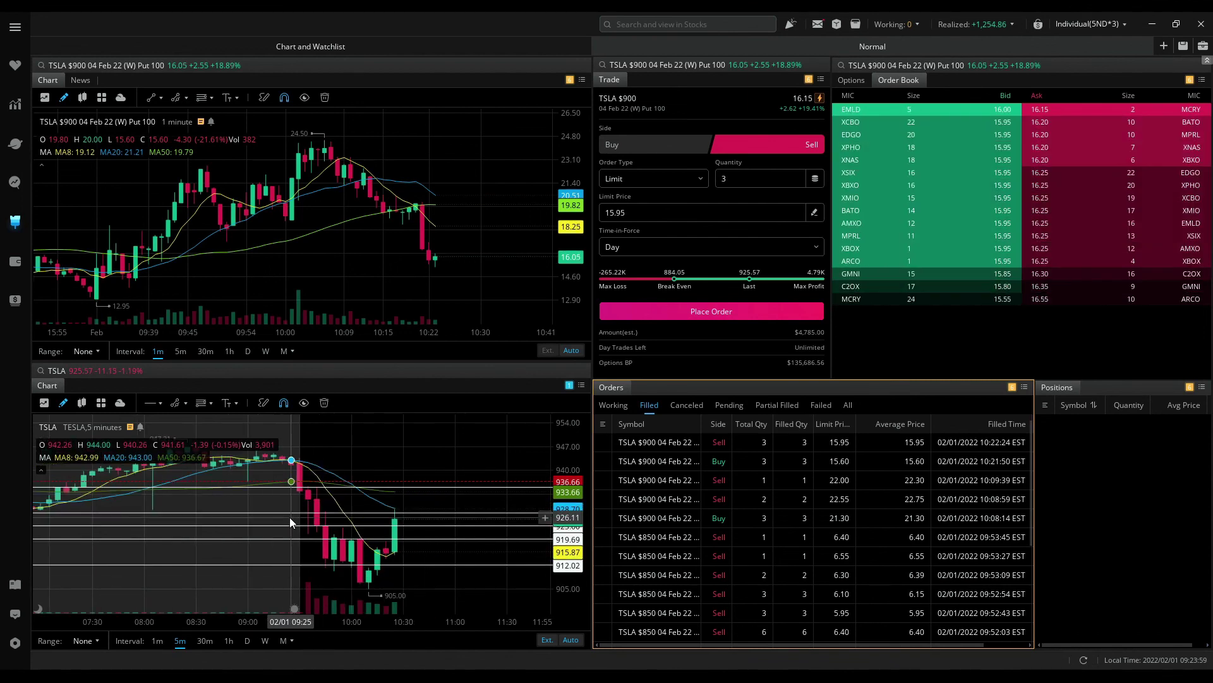